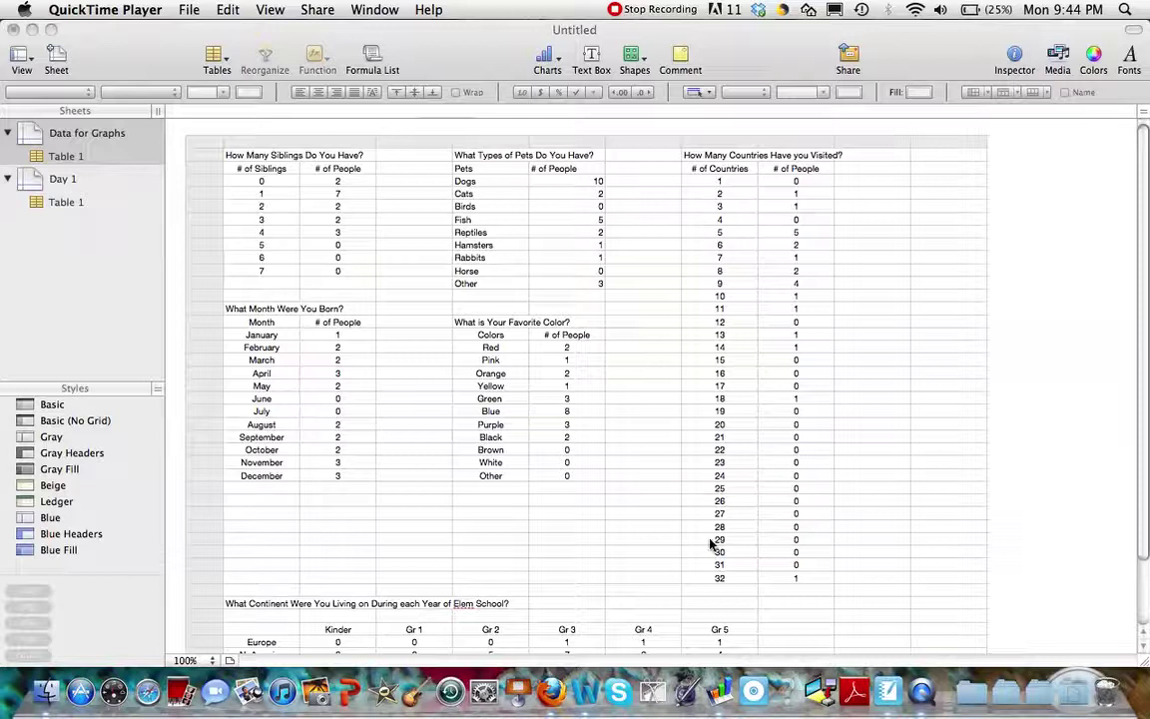
scroll(942, 403, "down", 2)
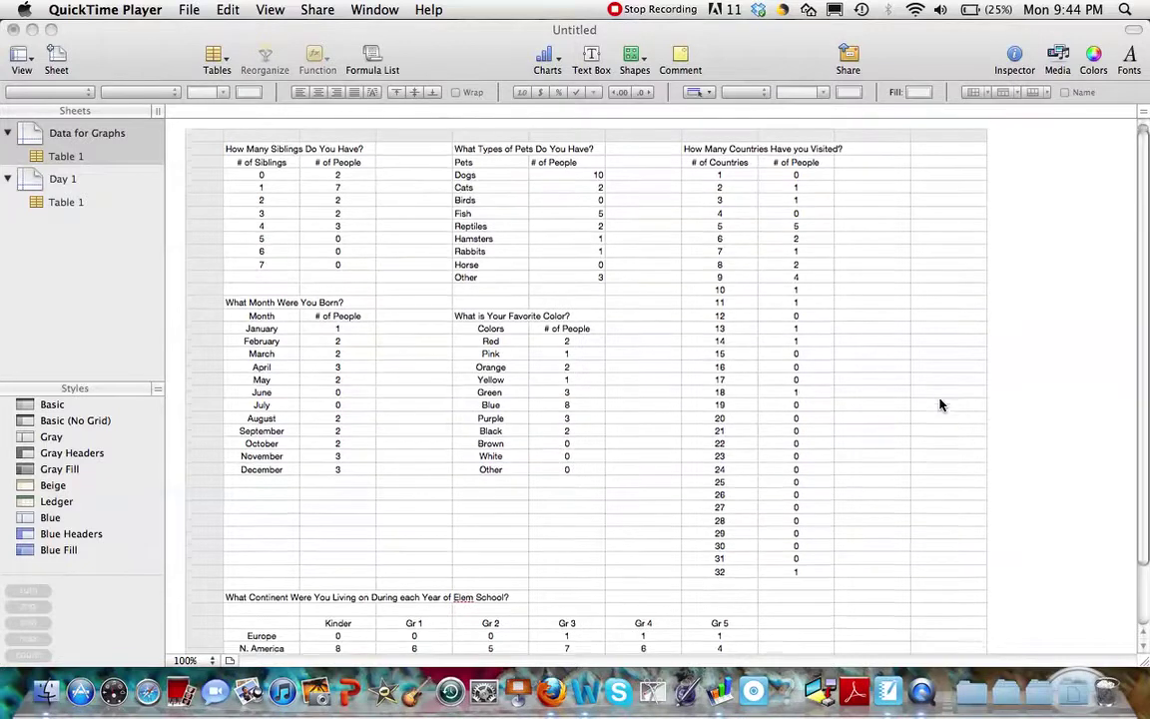
scroll(940, 405, "down", 1)
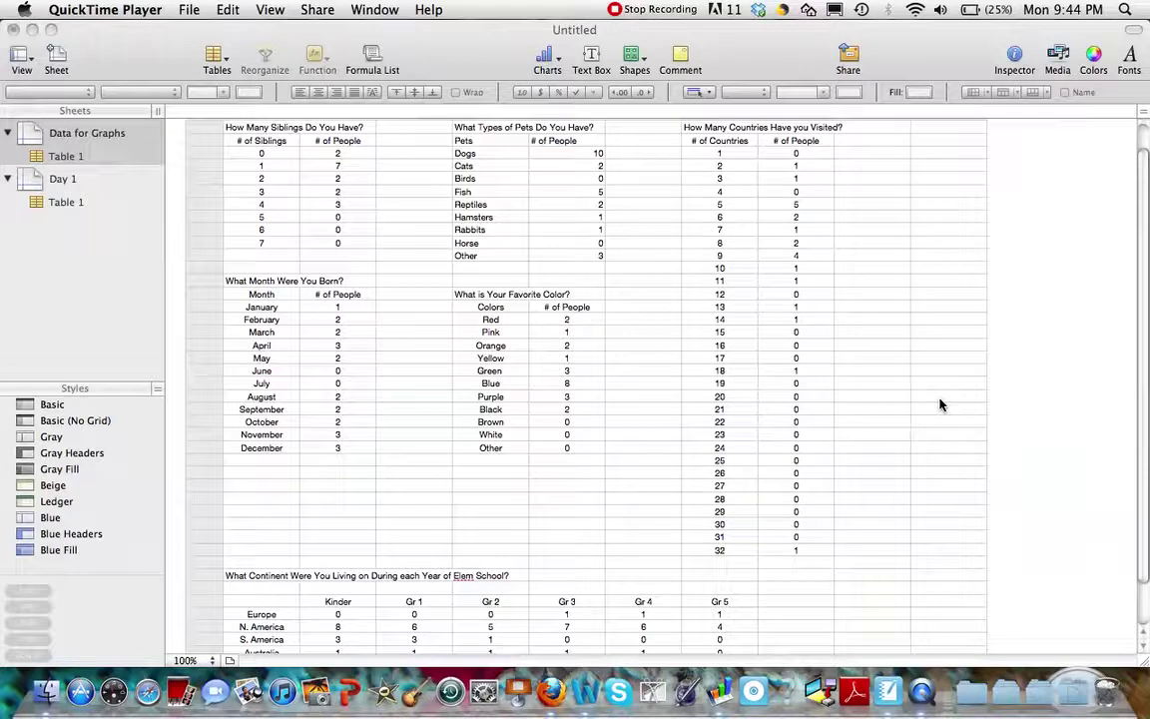
left_click(483, 144)
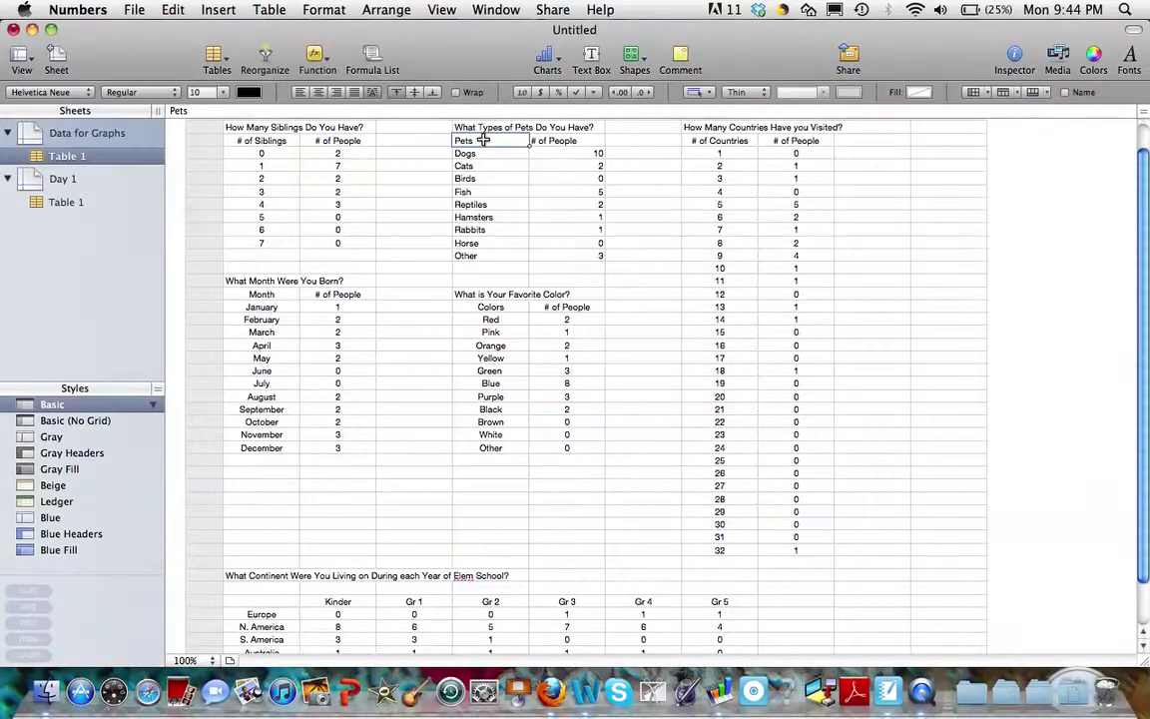
left_click_drag(486, 144, 552, 256)
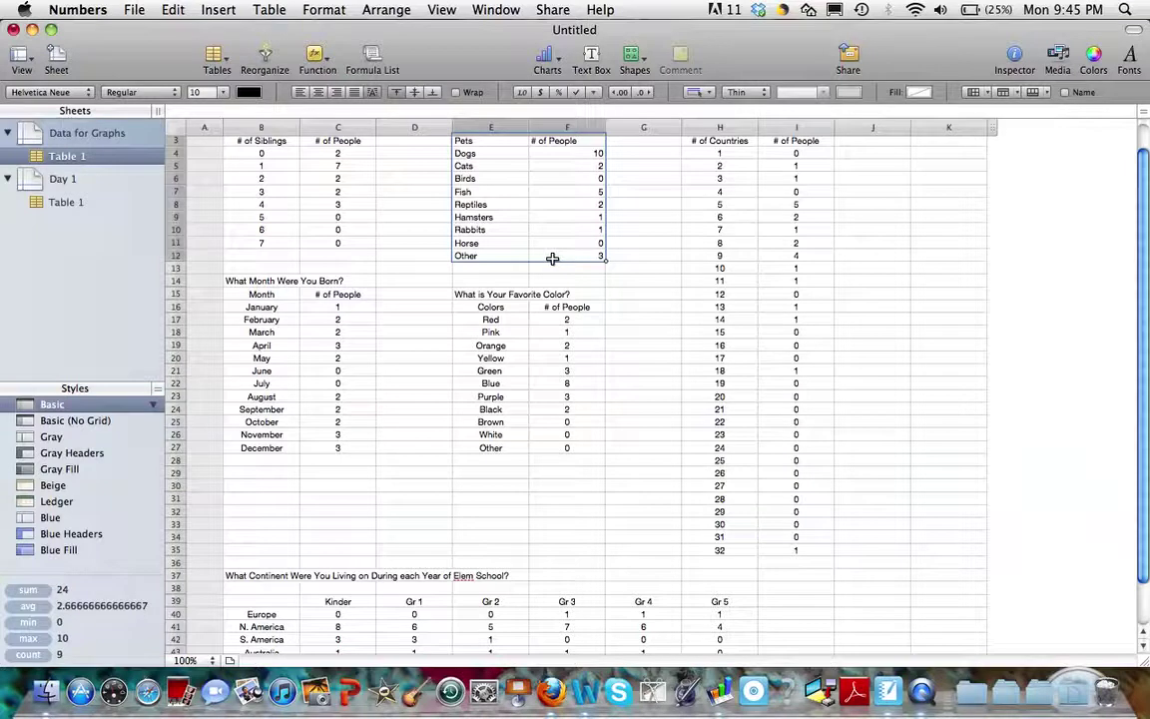
left_click(56, 186)
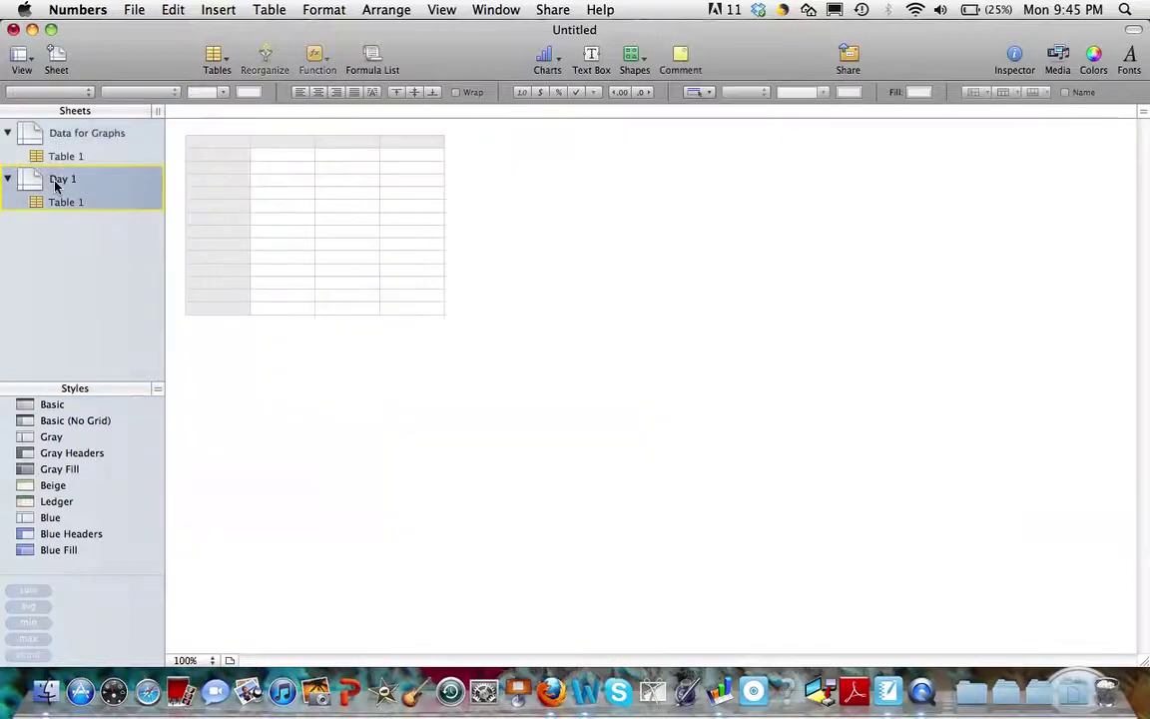
left_click(85, 134)
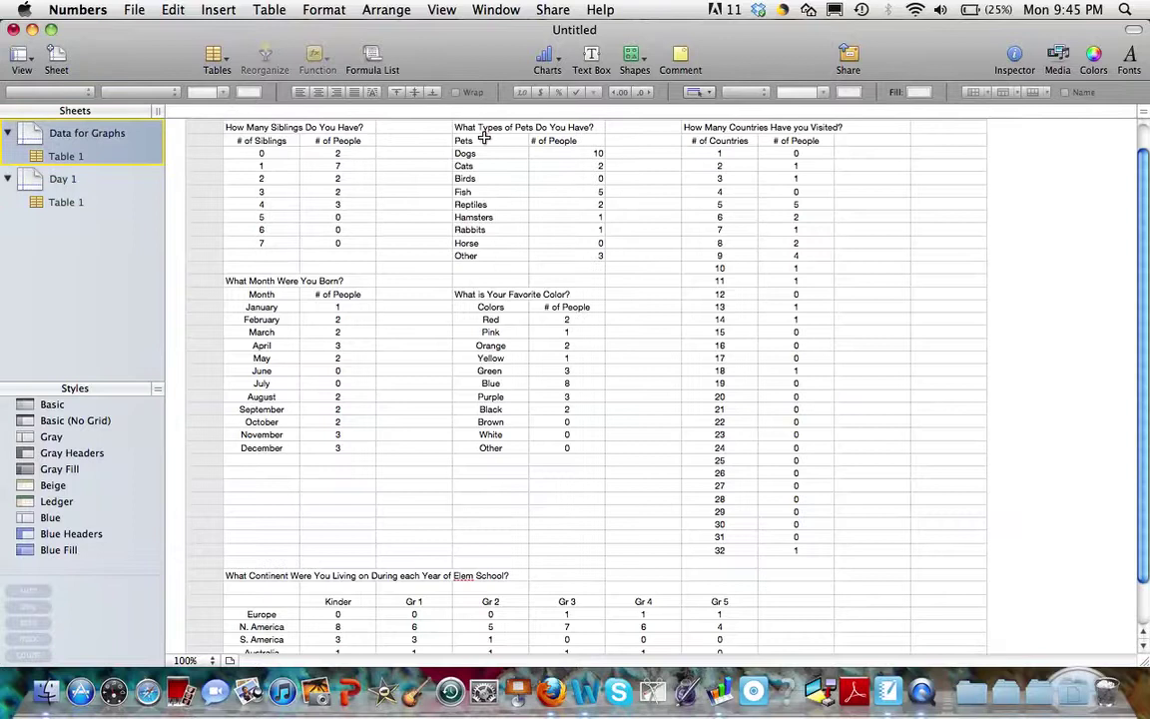
- Copy the pets data on the Data for Graphs sheet, from the Pets and # of People headings through the Other row
left_click_drag(459, 141, 564, 255)
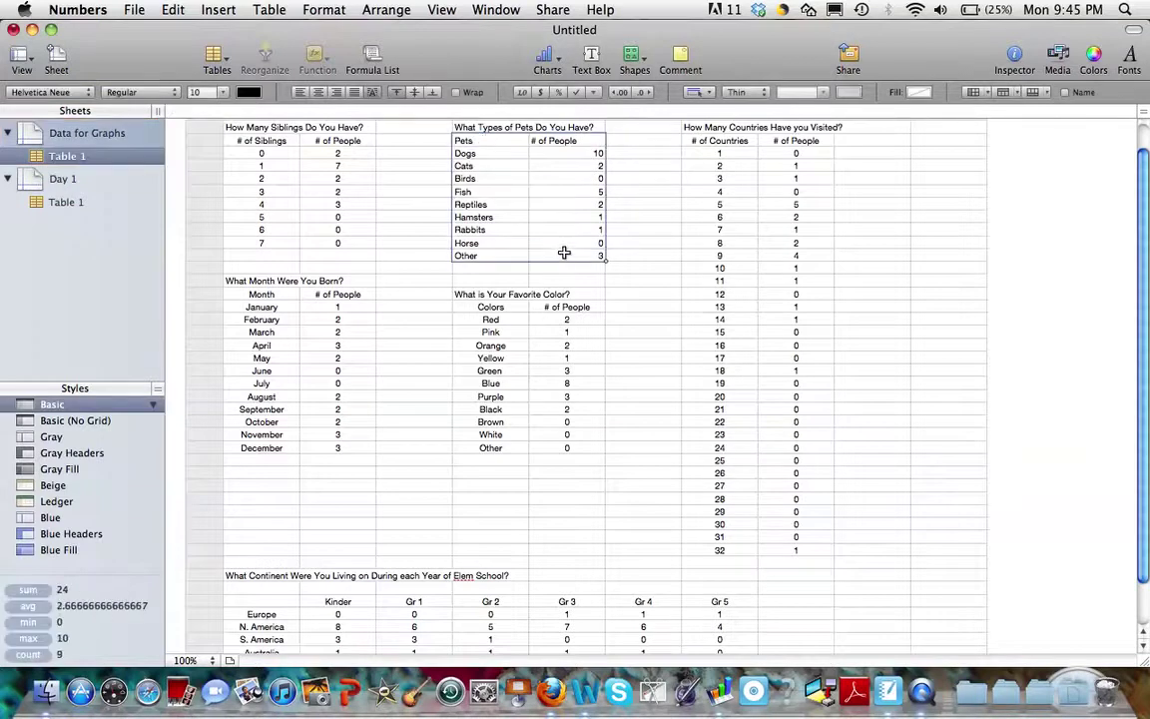
right_click(564, 256)
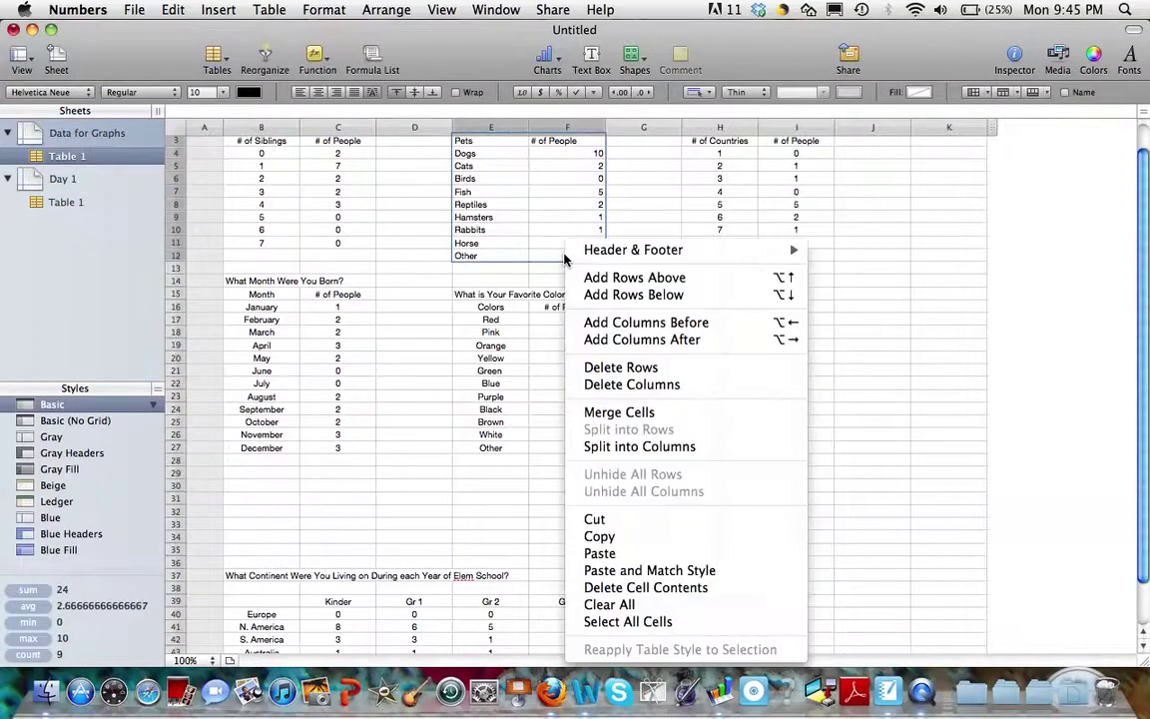
left_click(599, 537)
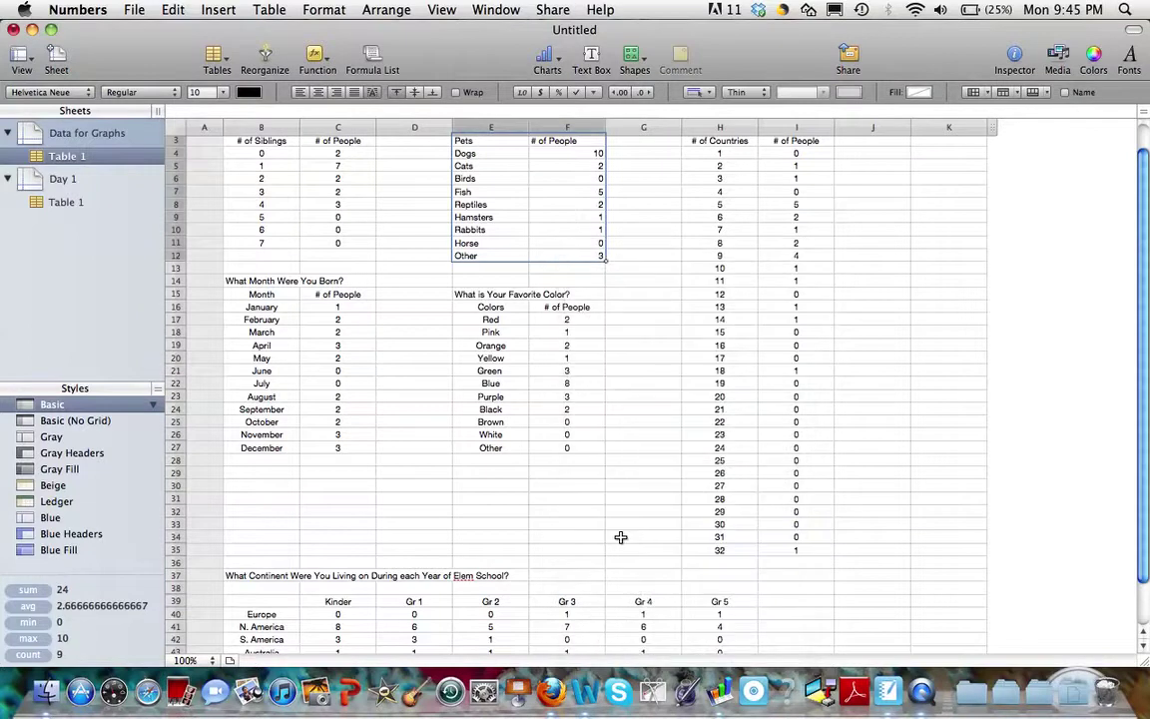
- Paste the pets data into the Day 1 sheet's table starting at cell B2, and enlarge that table to column N and row 39
left_click(70, 179)
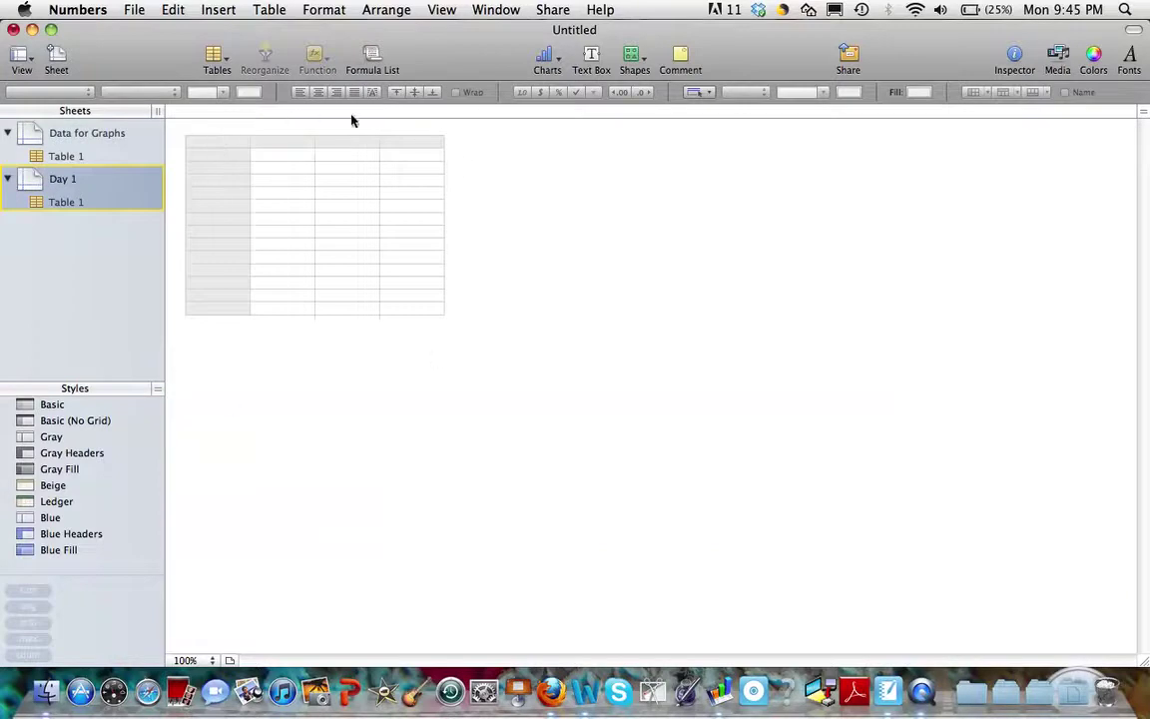
left_click(288, 157)
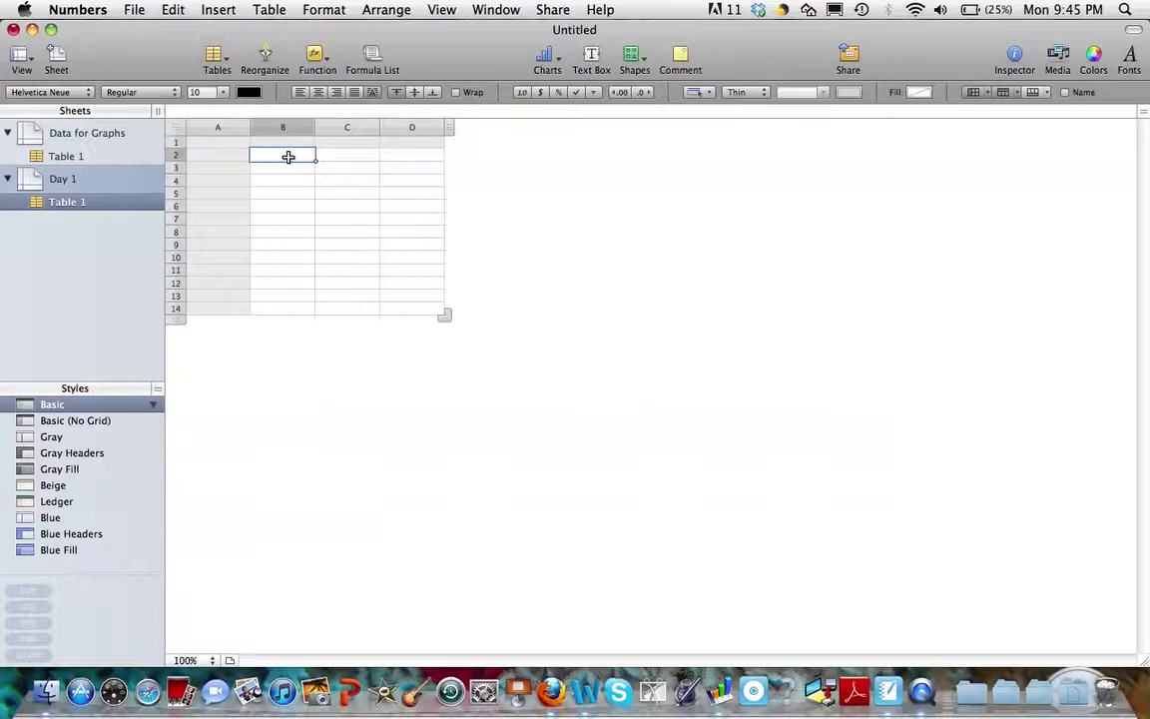
right_click(287, 156)
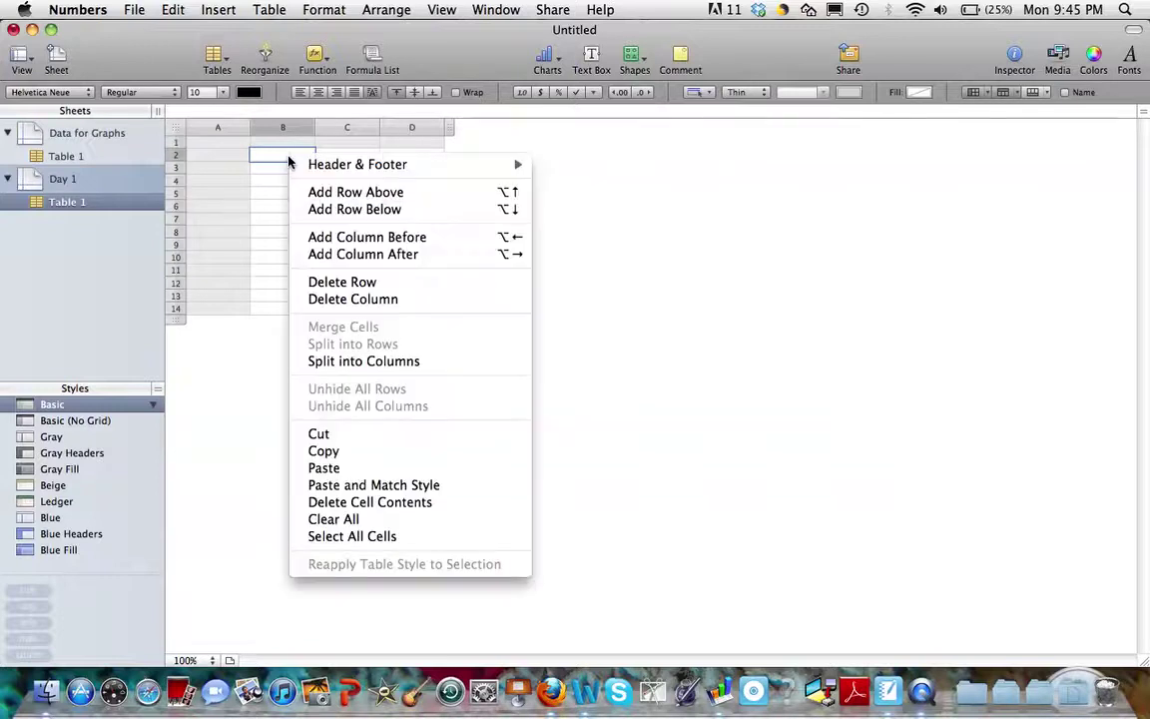
left_click(327, 469)
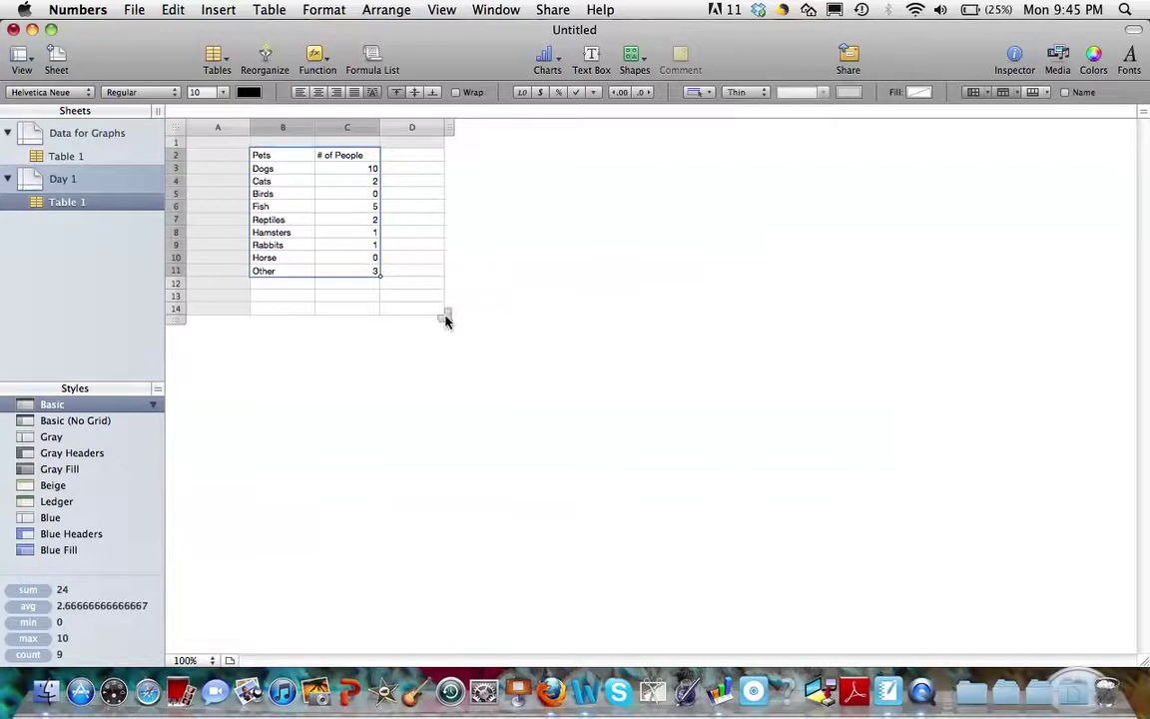
left_click_drag(447, 319, 1109, 644)
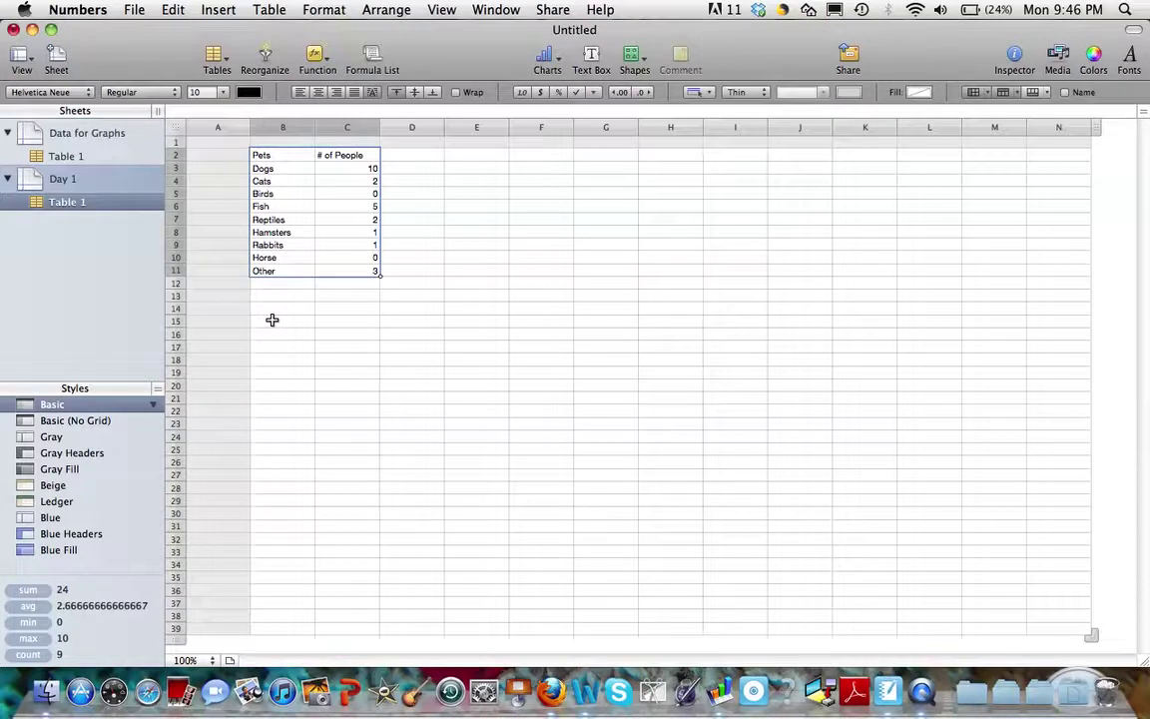
- Insert a 2D column chart from the pasted pets data and place it beside the data, over the table's empty cells
left_click(559, 60)
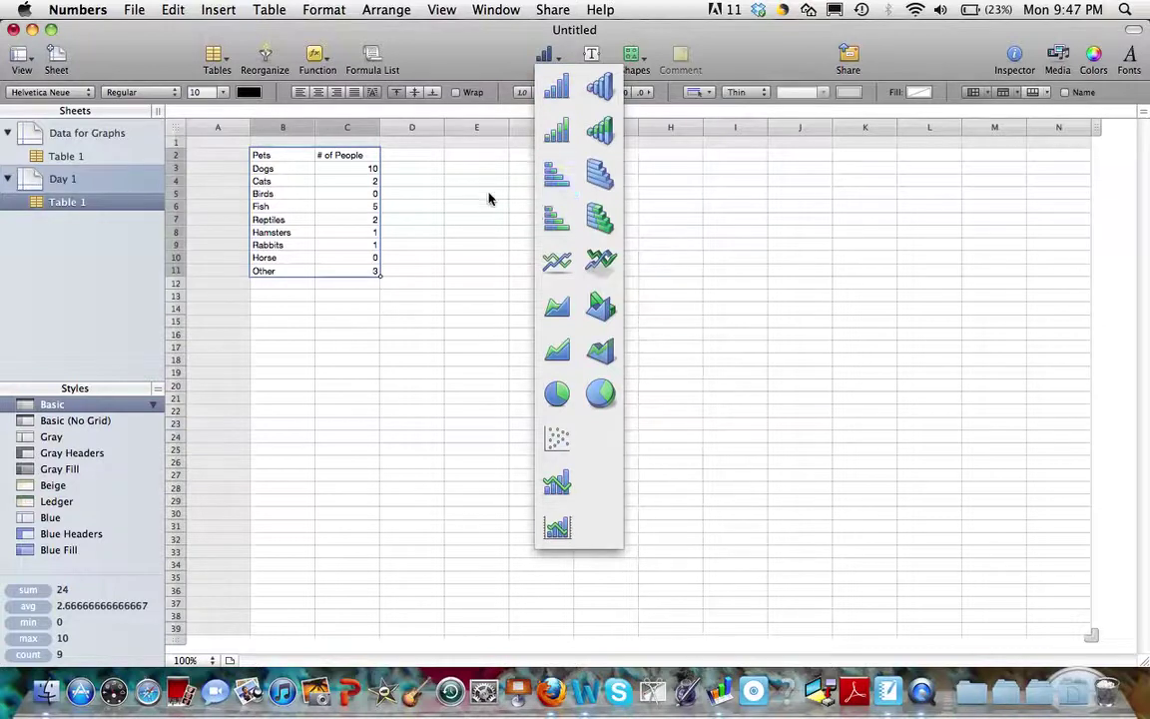
left_click(558, 93)
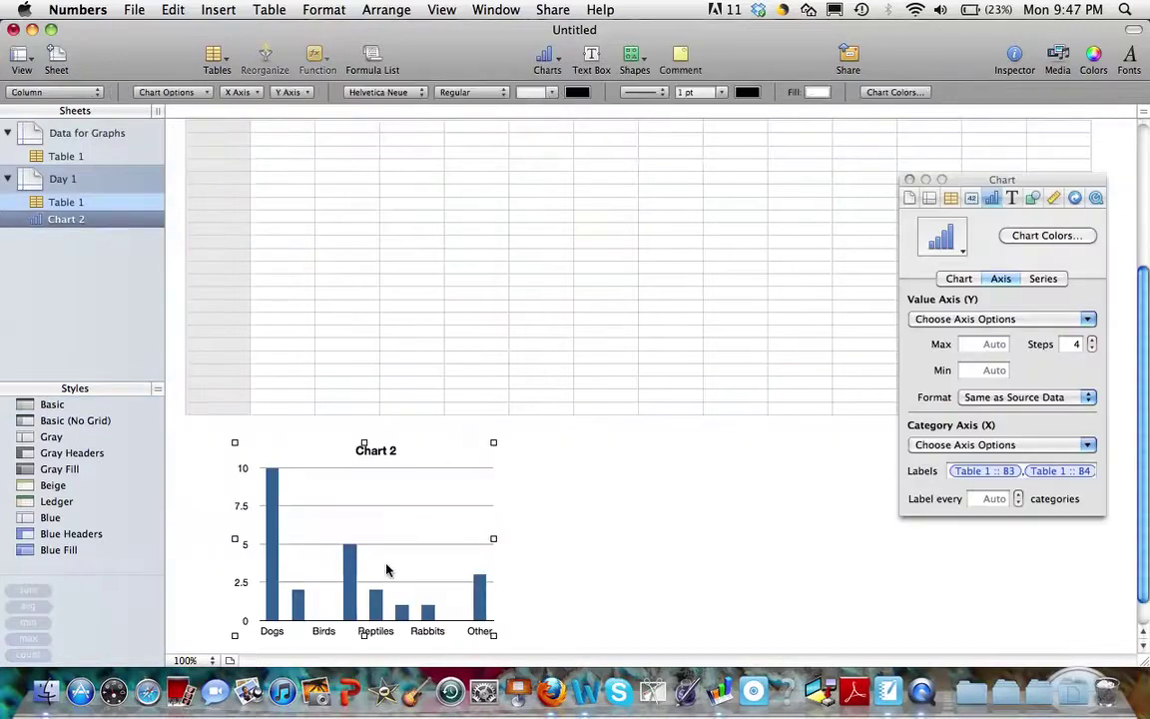
left_click_drag(387, 570, 630, 304)
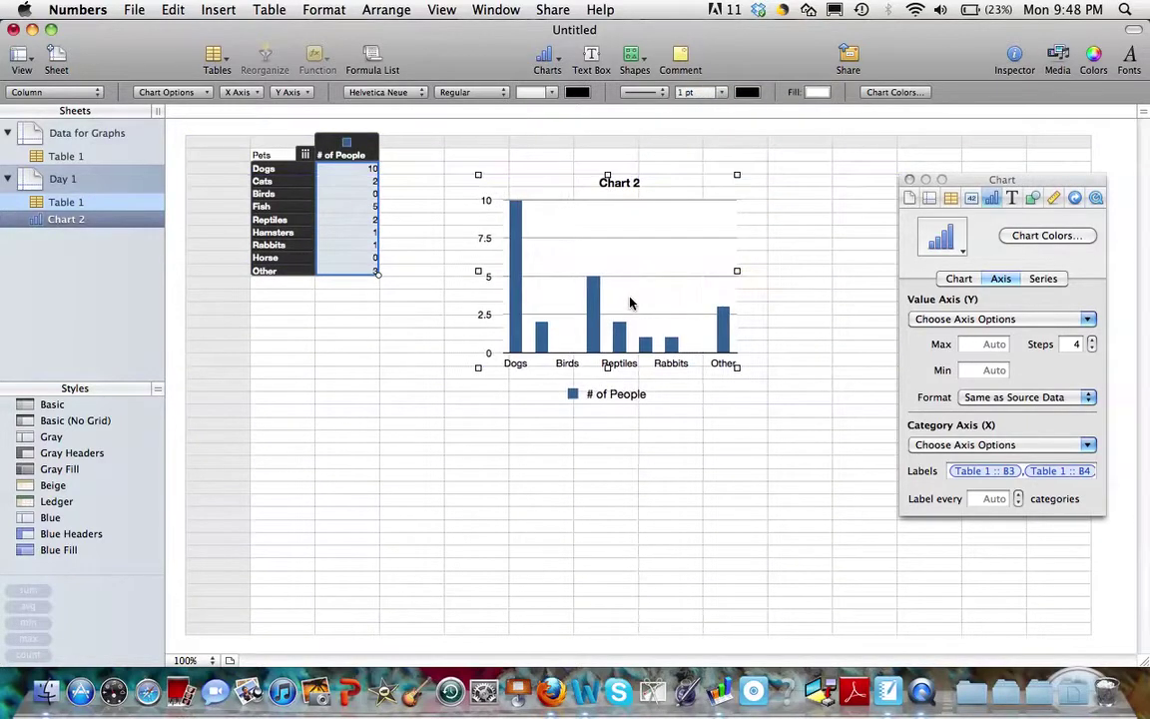
left_click(648, 462)
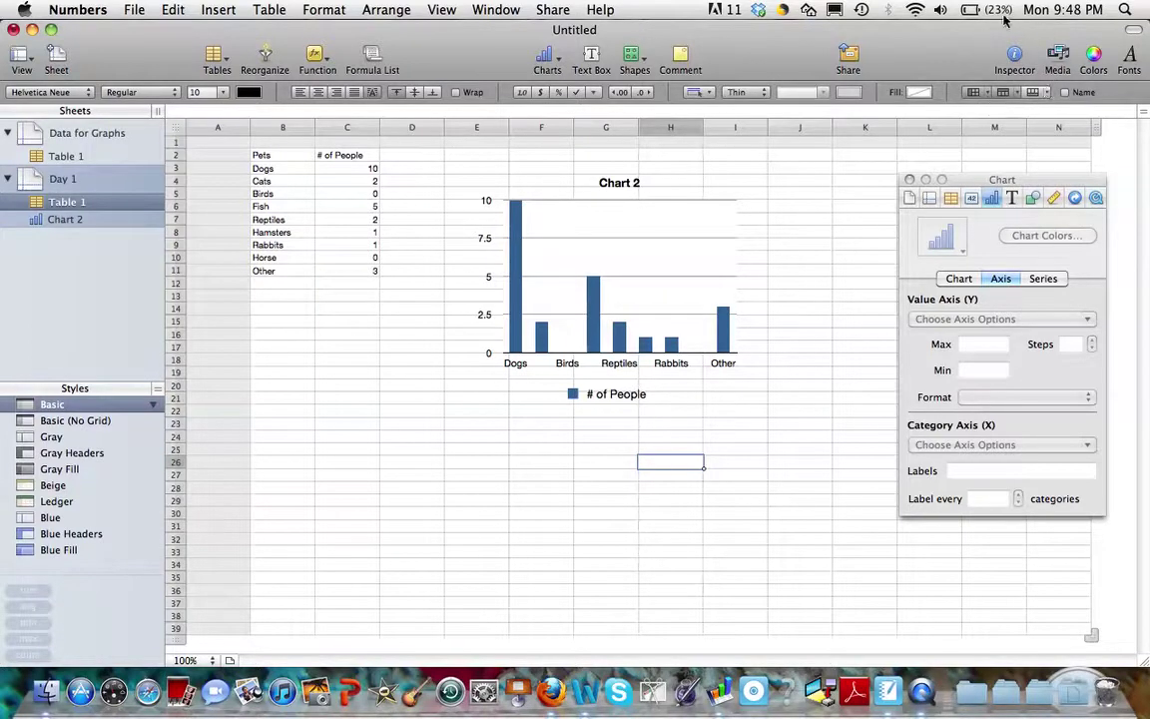
left_click(633, 261)
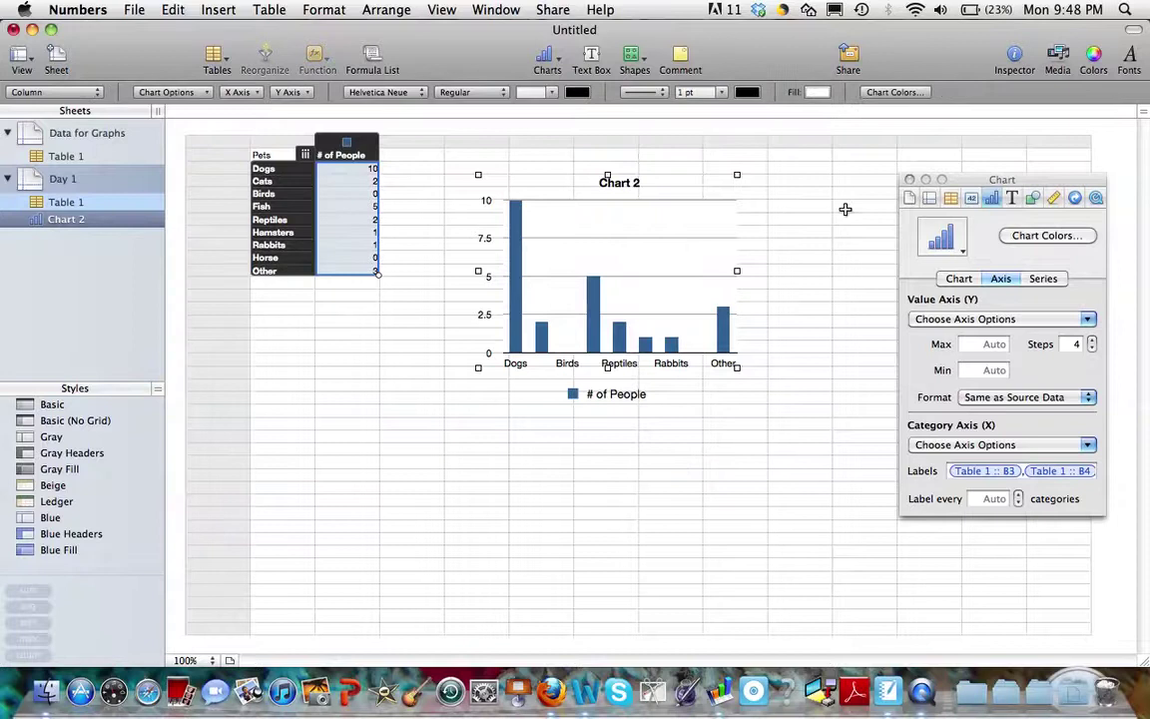
left_click(1061, 242)
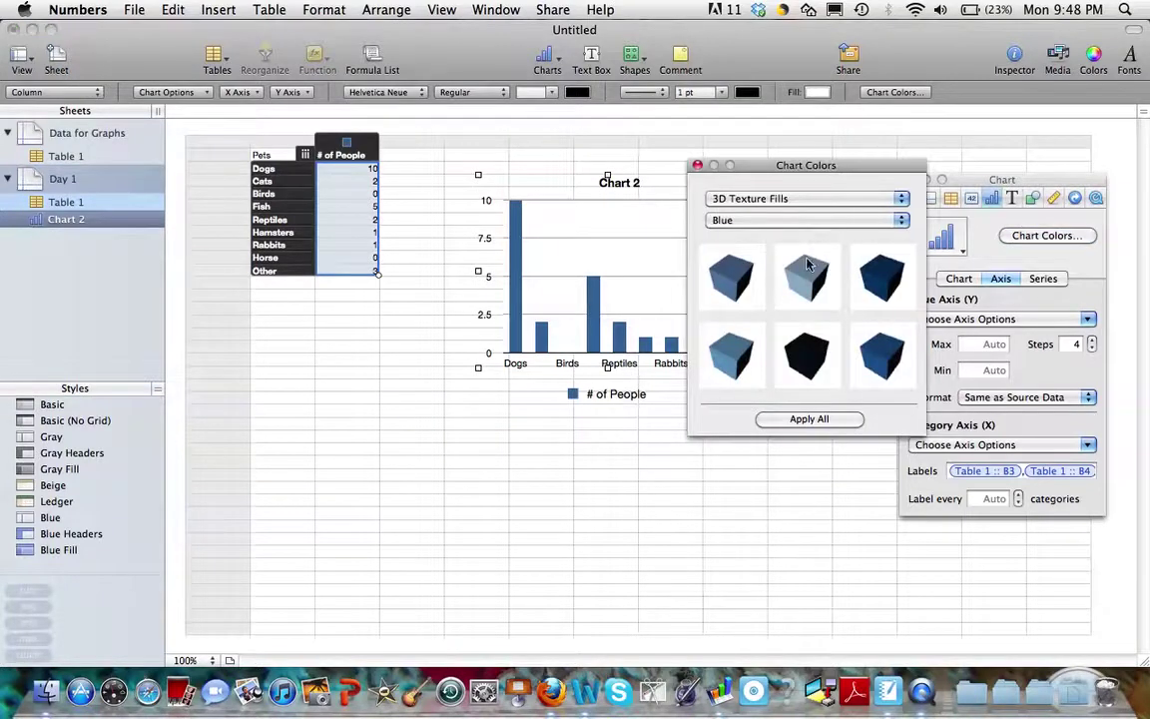
left_click(696, 167)
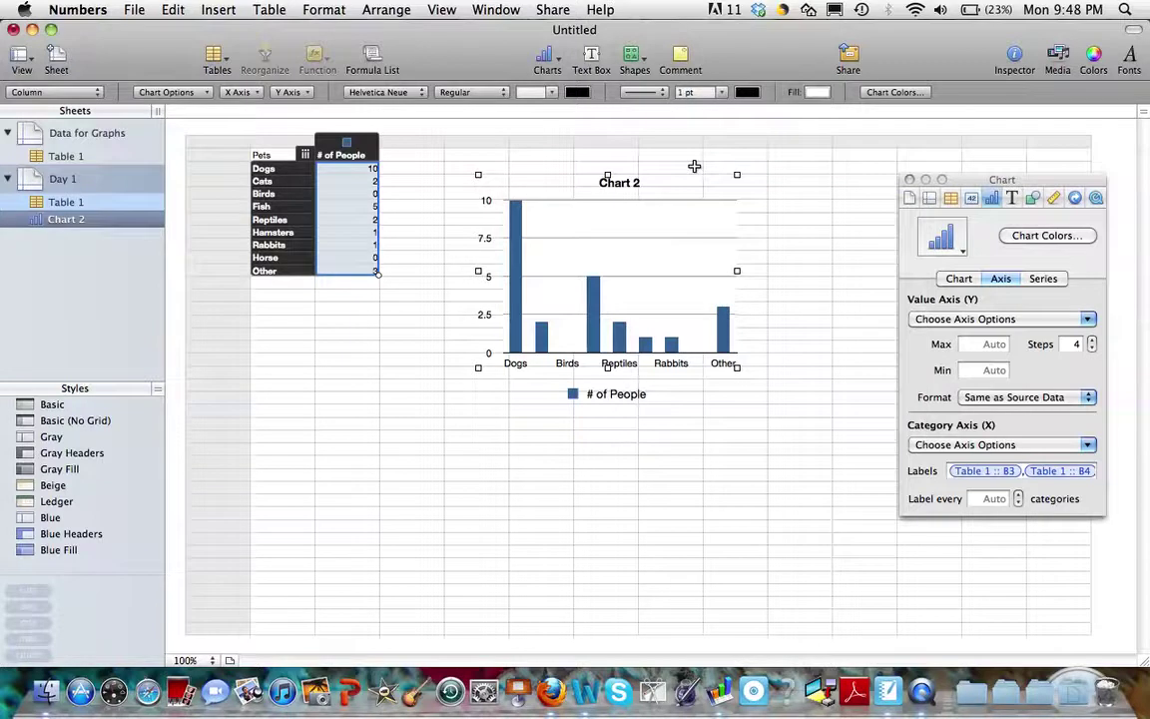
- Change the chart title to "What Types of Pets Do We Have?"
double_click(627, 185)
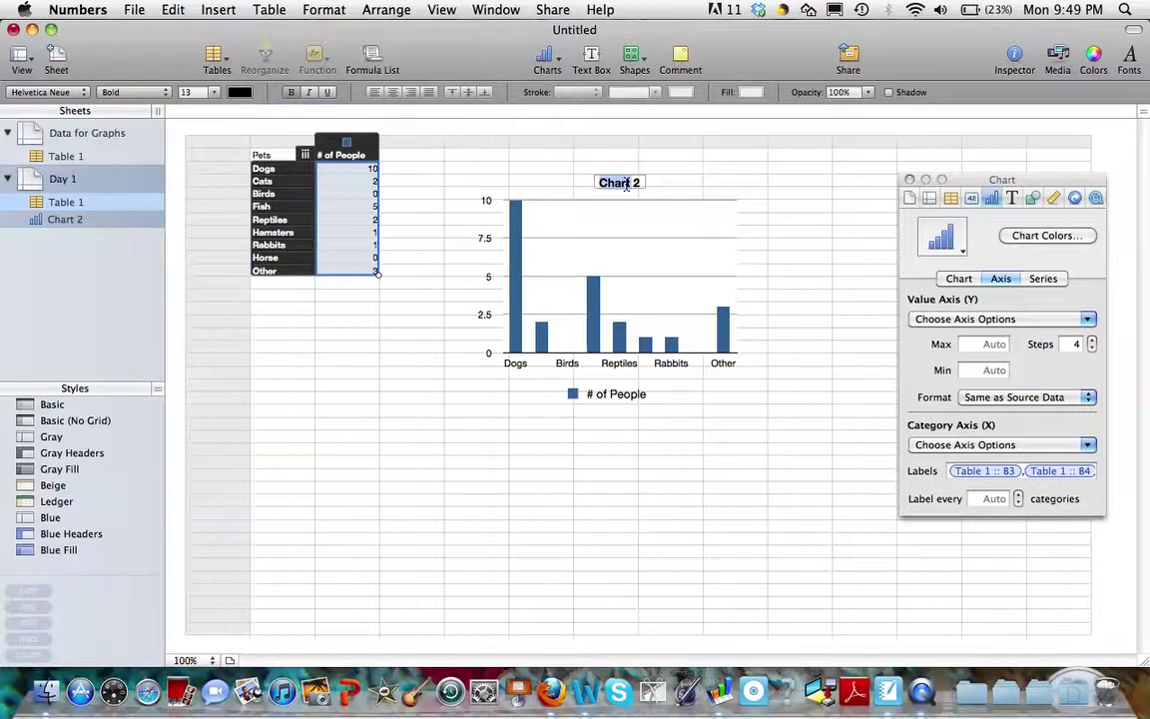
type("What Types of")
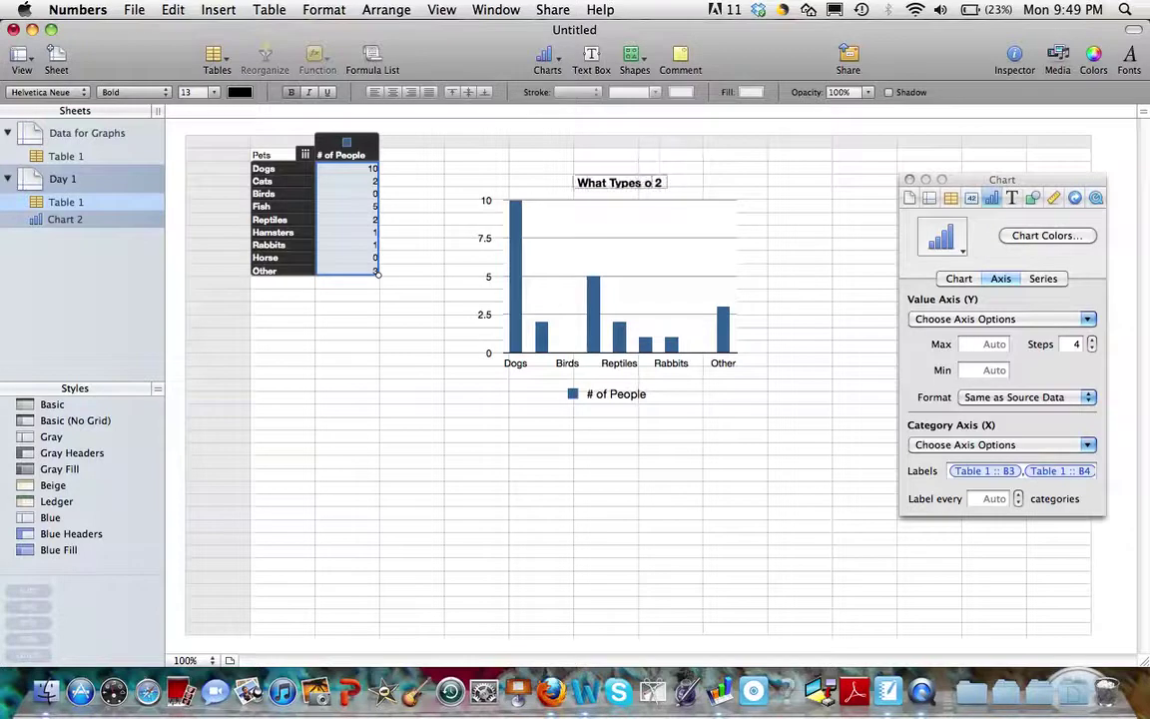
type(" Pets")
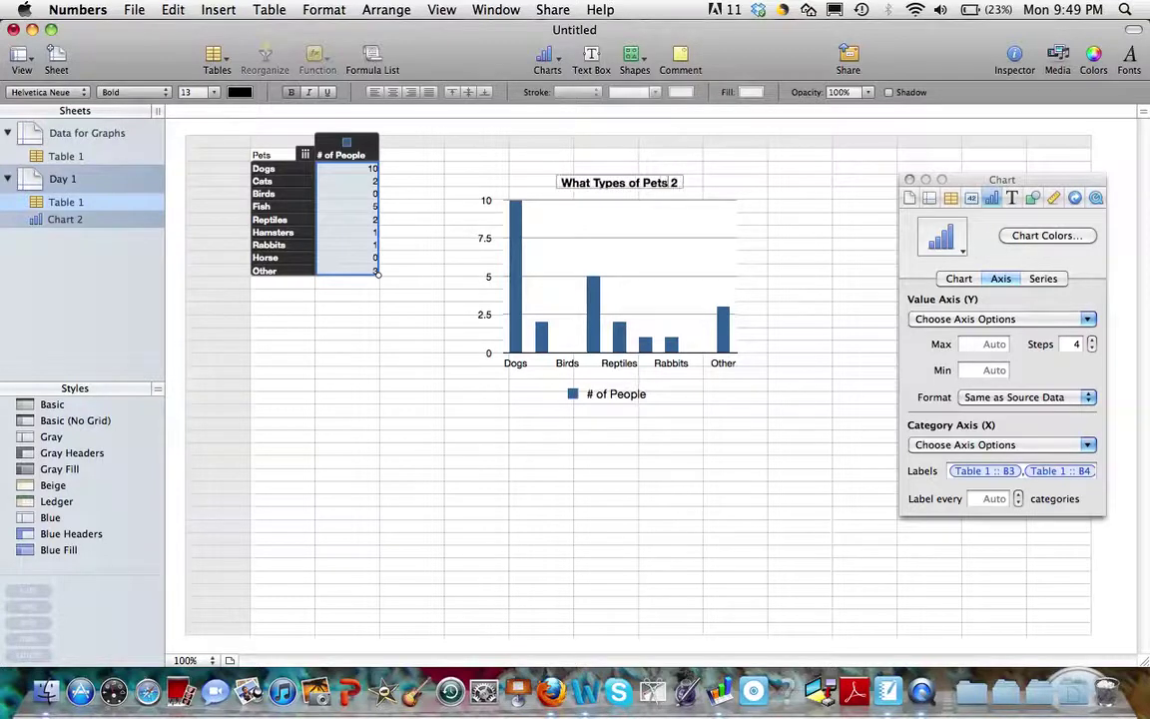
type(" Do We H")
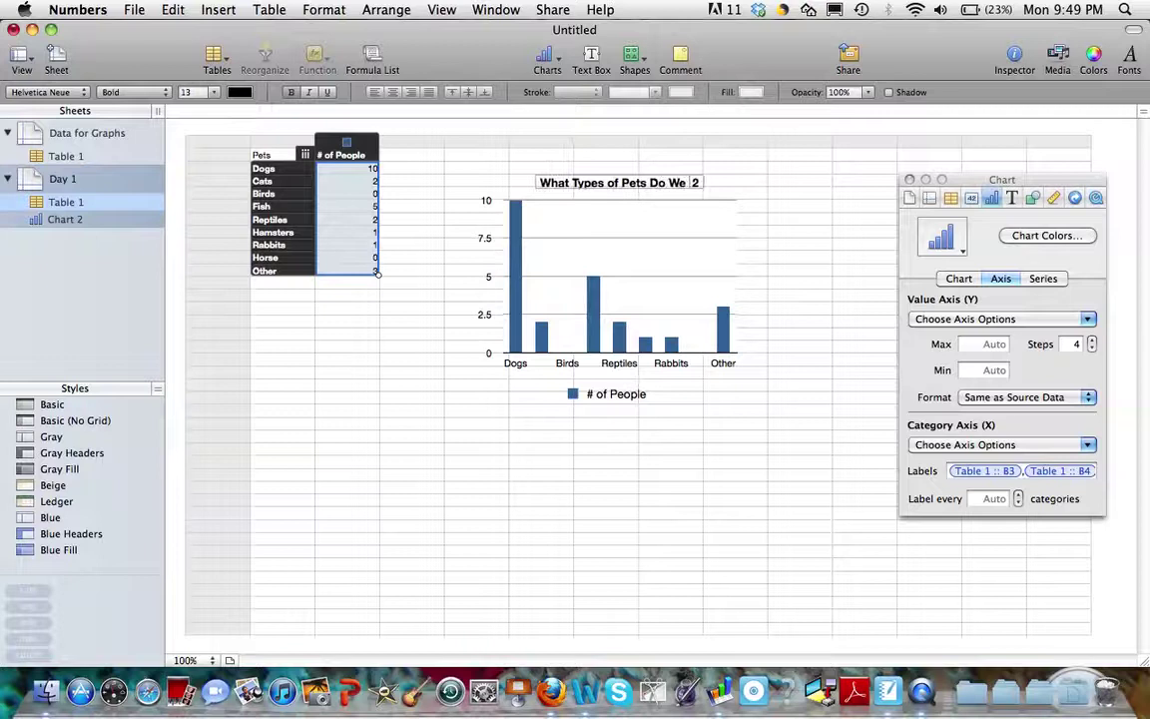
type("ave?")
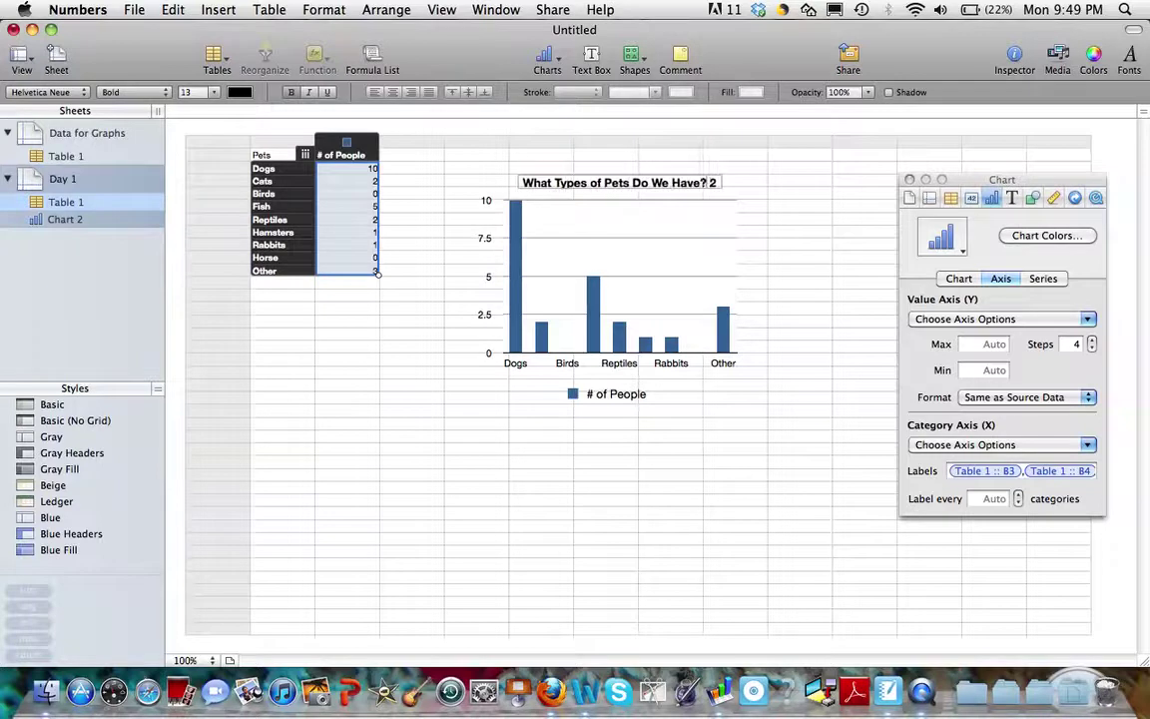
key("Delete")
key("Delete")
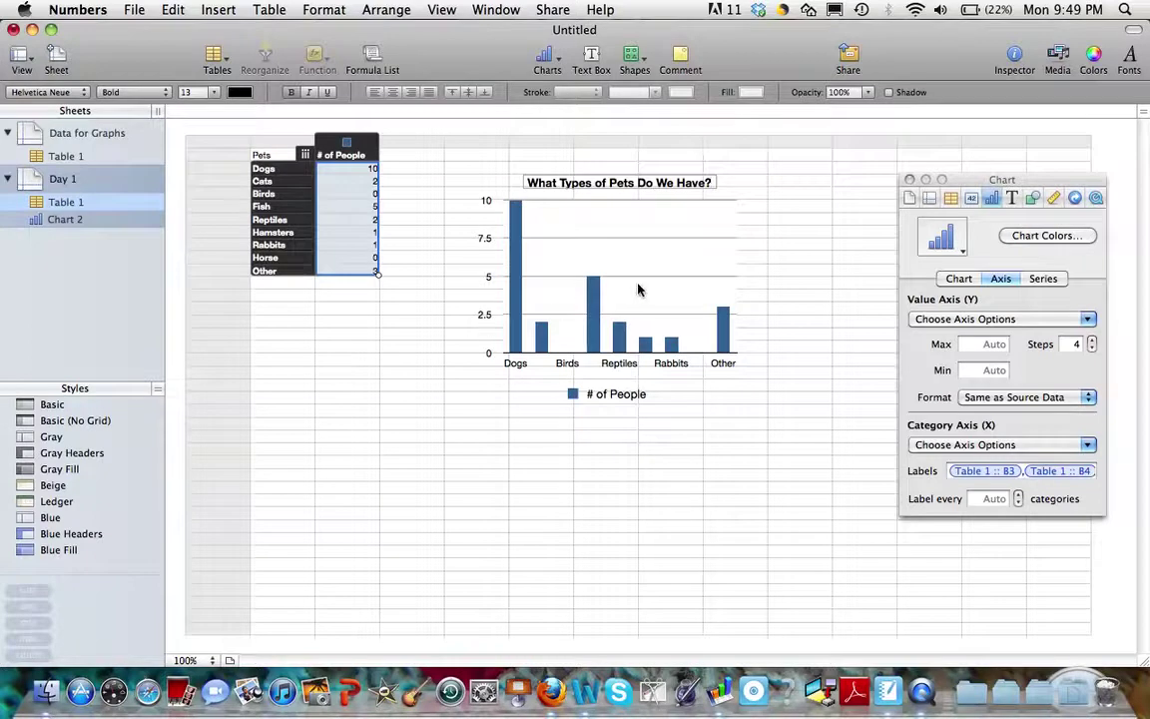
- Widen the pets chart until every category label fits, and shift it towards the data so it clears the Chart inspector
left_click_drag(970, 184, 979, 163)
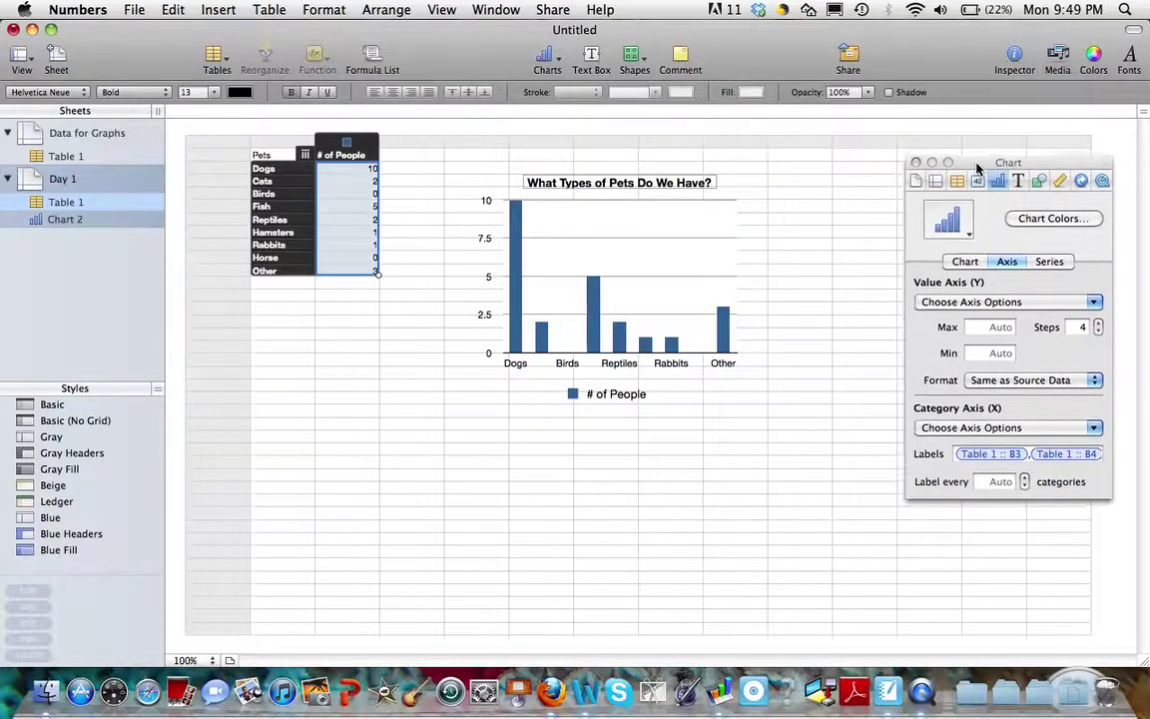
left_click(622, 257)
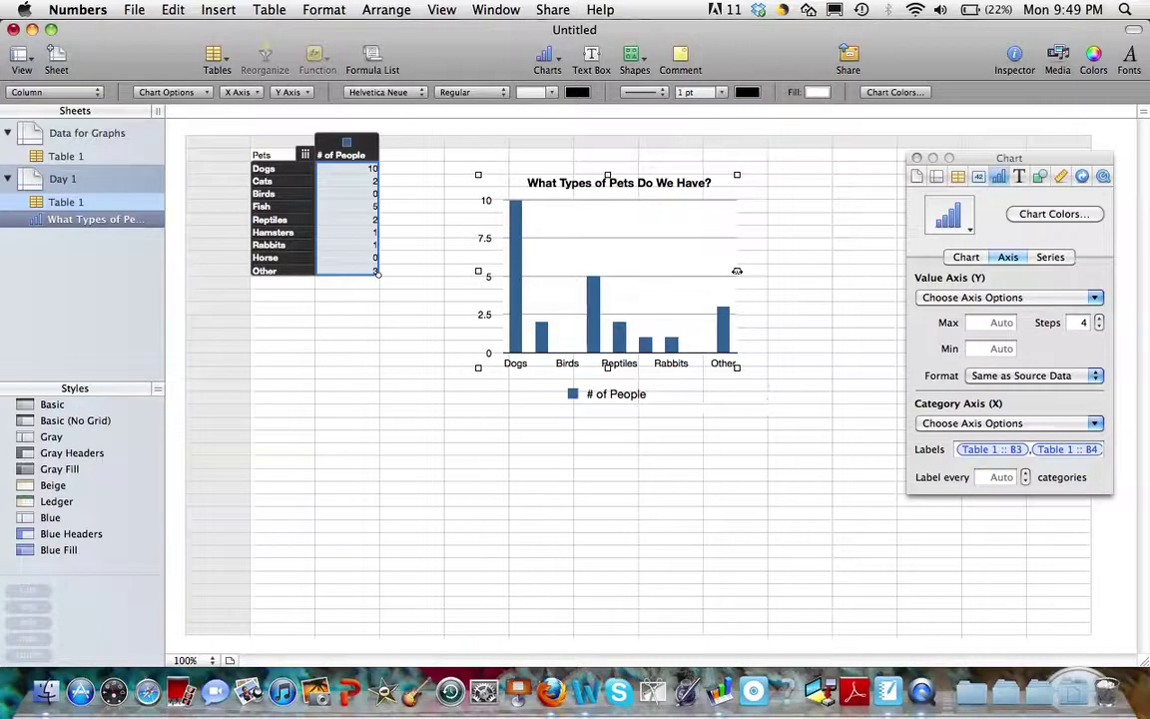
left_click_drag(736, 270, 907, 270)
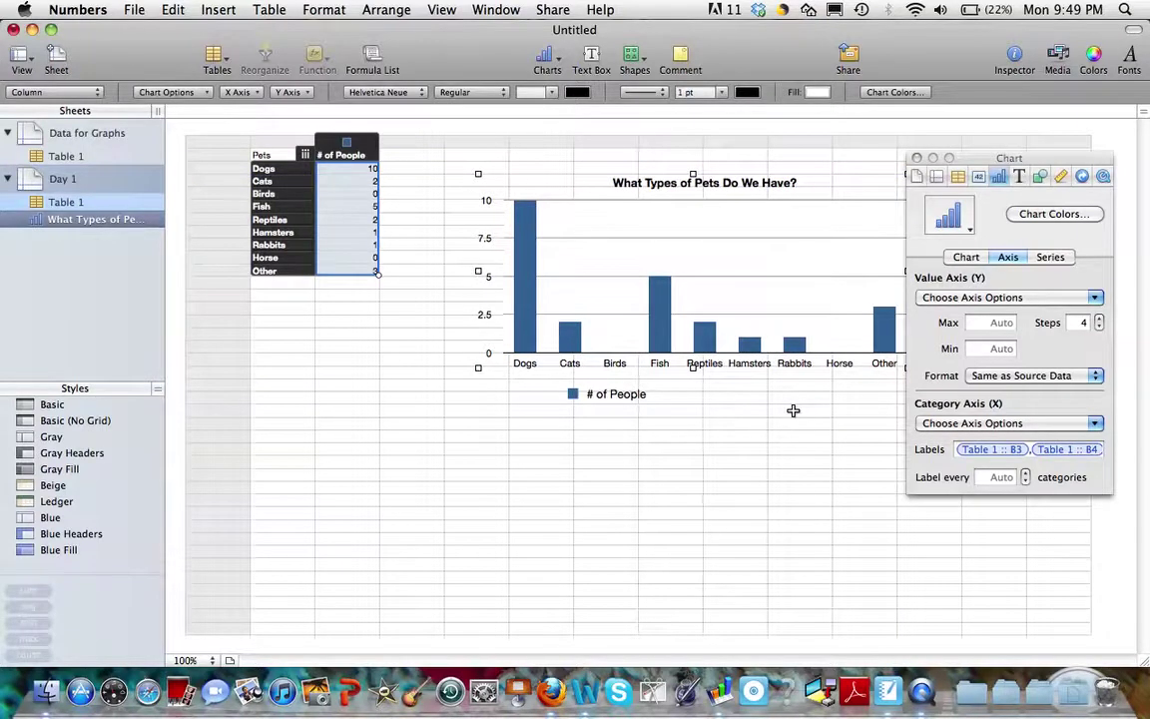
left_click_drag(741, 270, 701, 276)
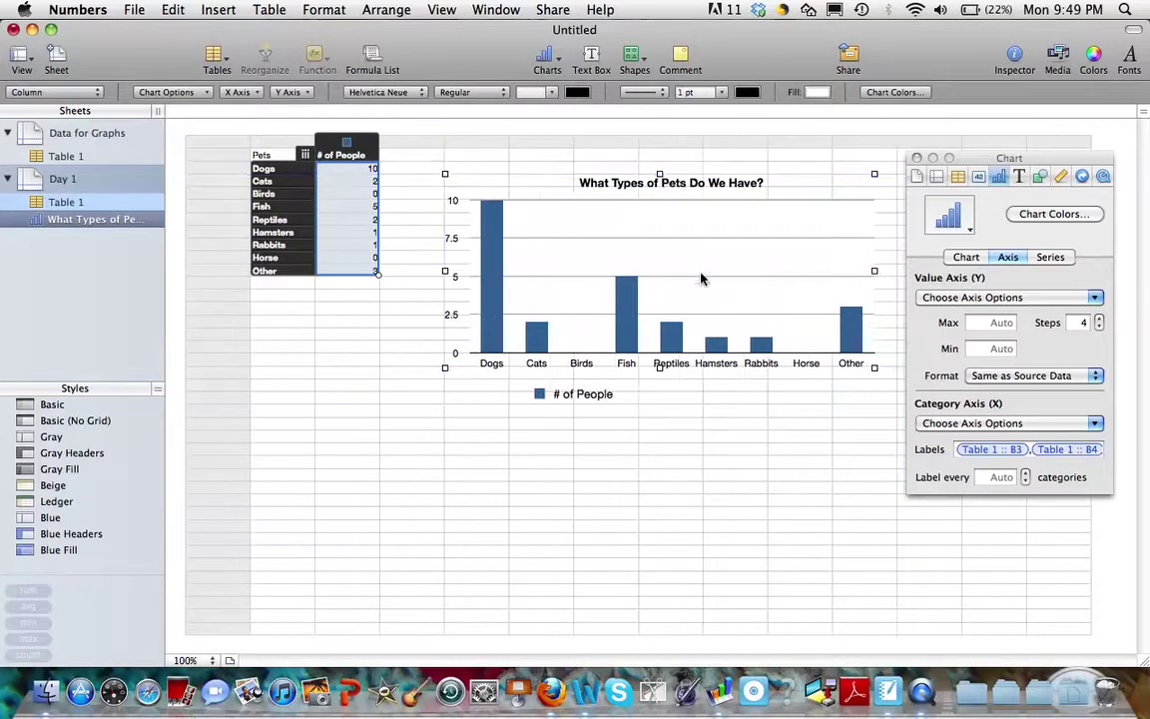
left_click(685, 512)
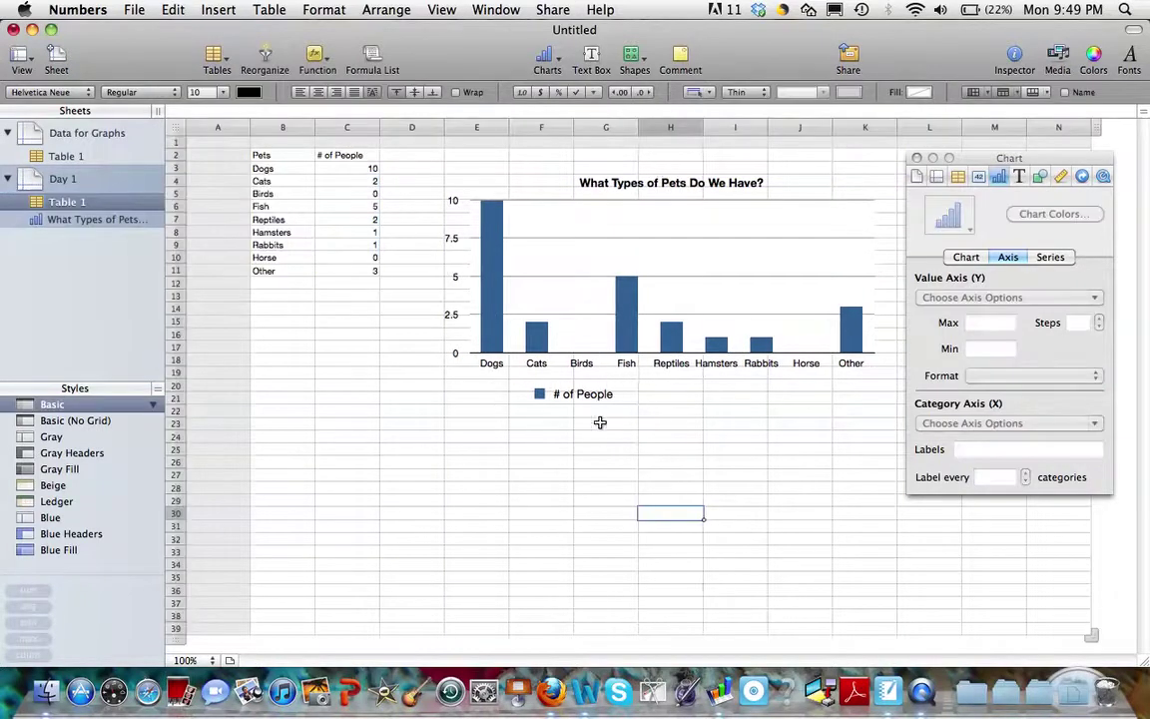
- Hide the legend of the pets chart
left_click(608, 285)
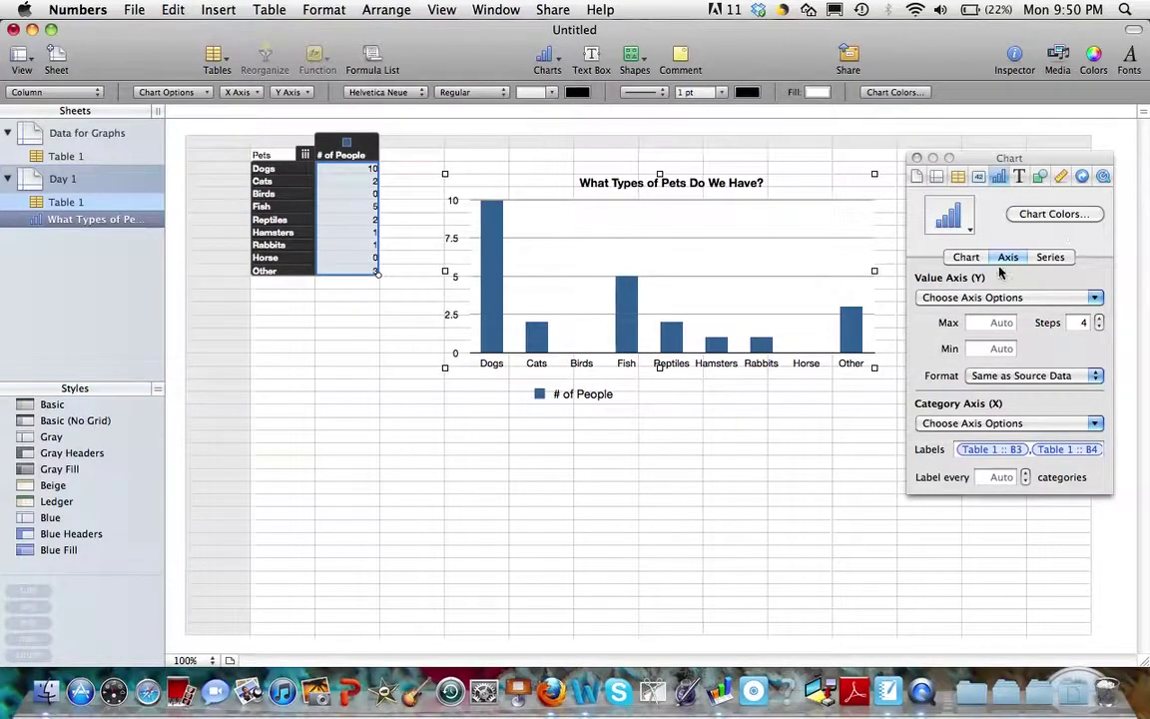
left_click(966, 258)
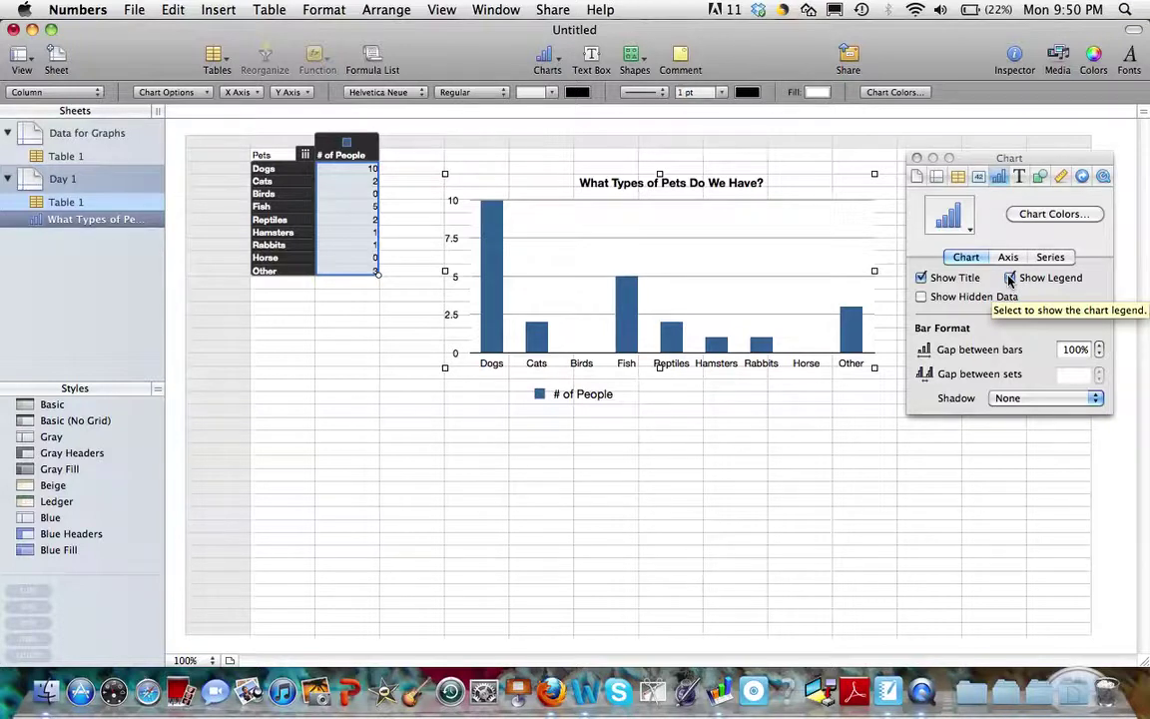
left_click(1010, 280)
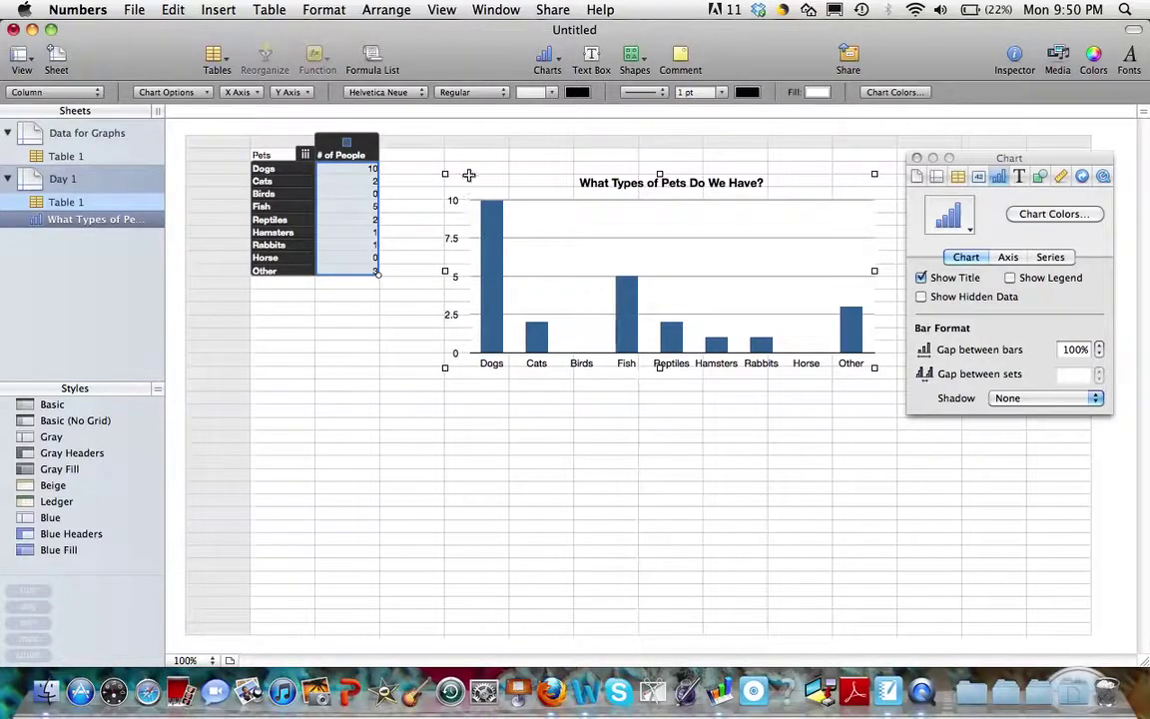
- Show a title on the pets chart's category axis (X) and change its text to "Pets"
left_click(1009, 258)
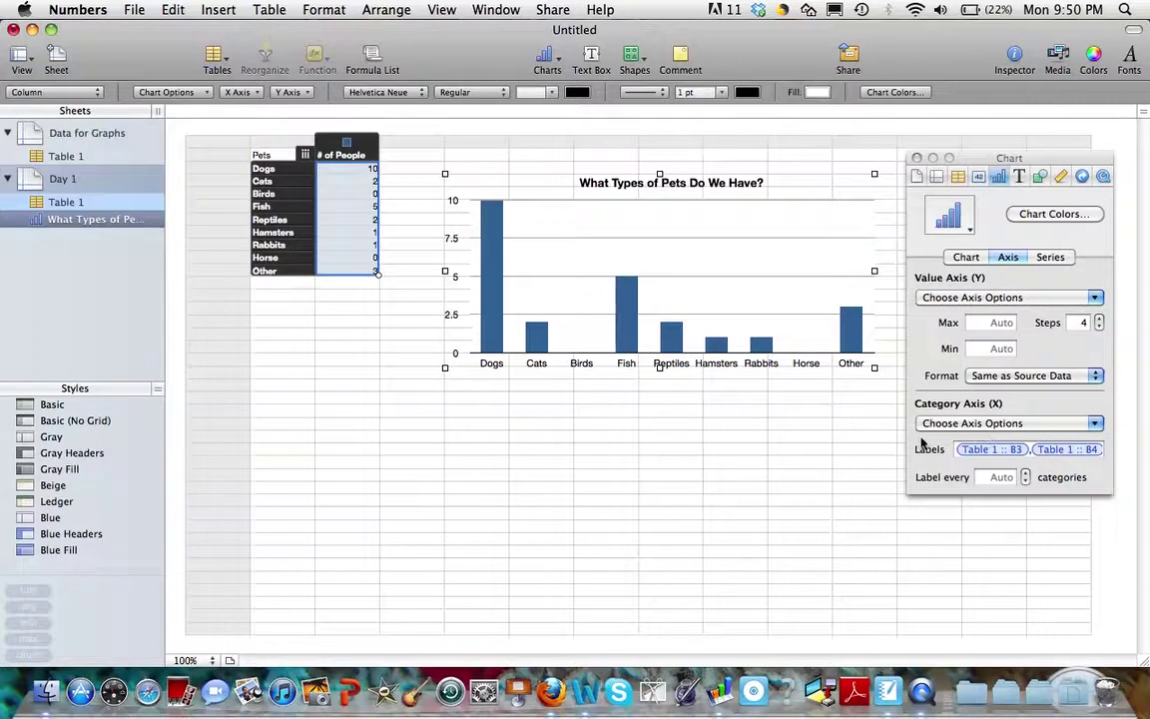
left_click(1096, 424)
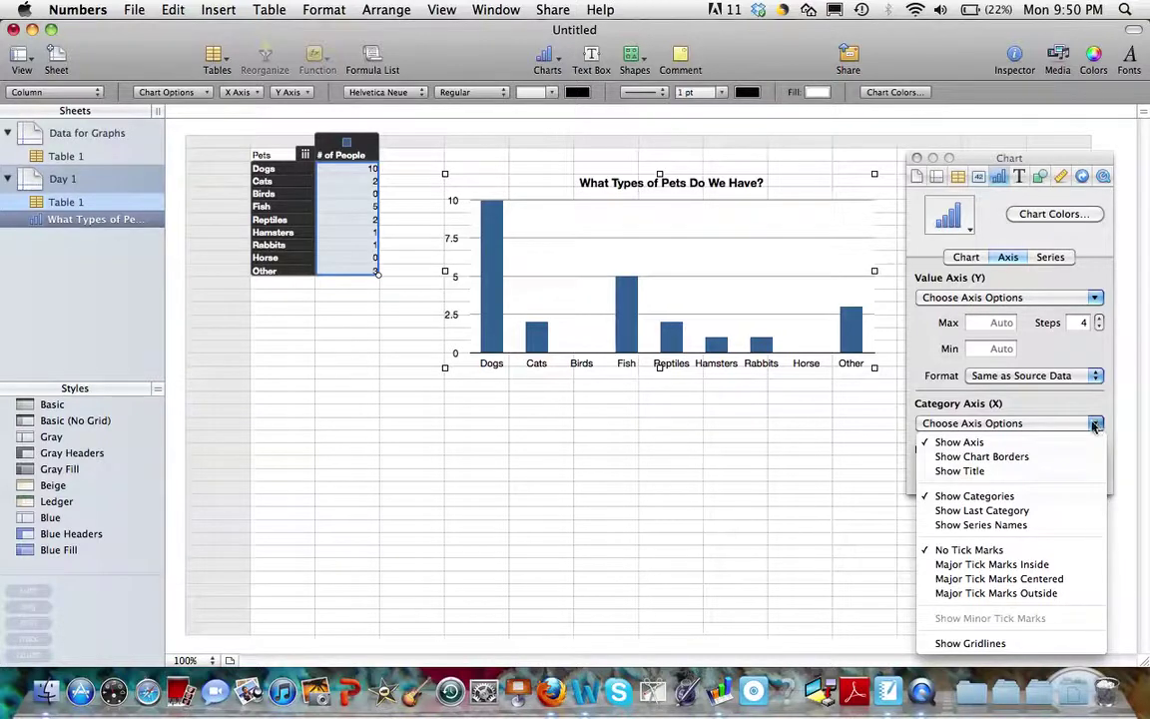
left_click(982, 472)
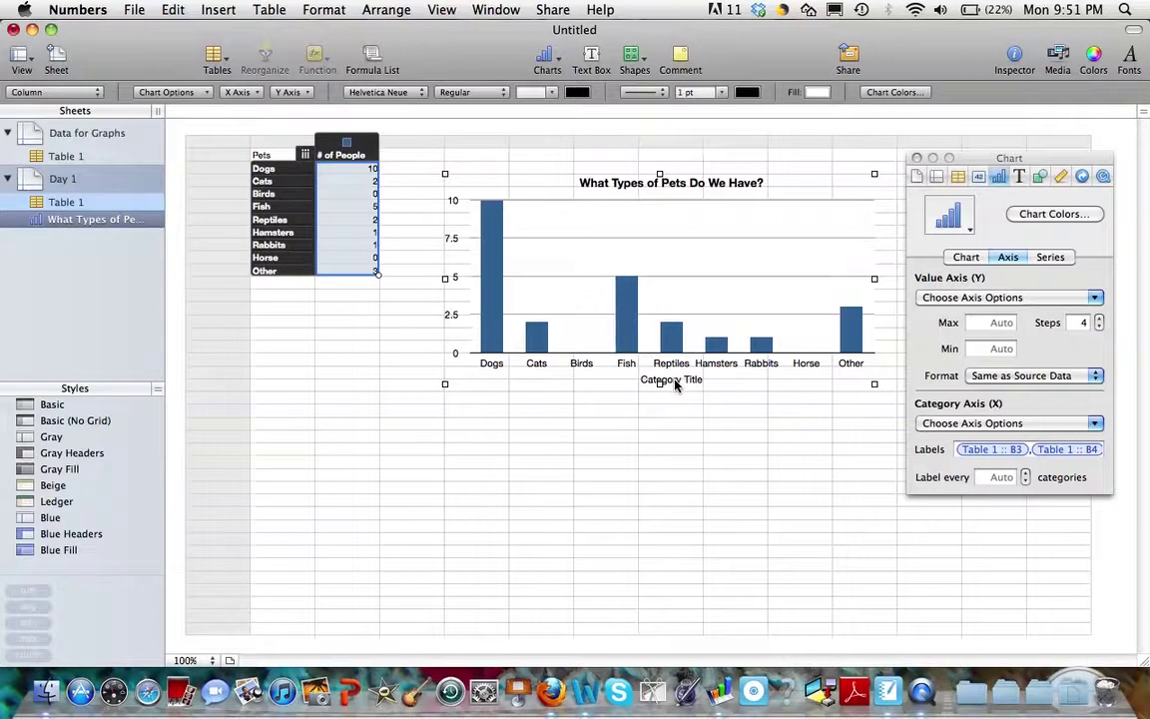
left_click(675, 382)
double_click(667, 380)
type("Pets")
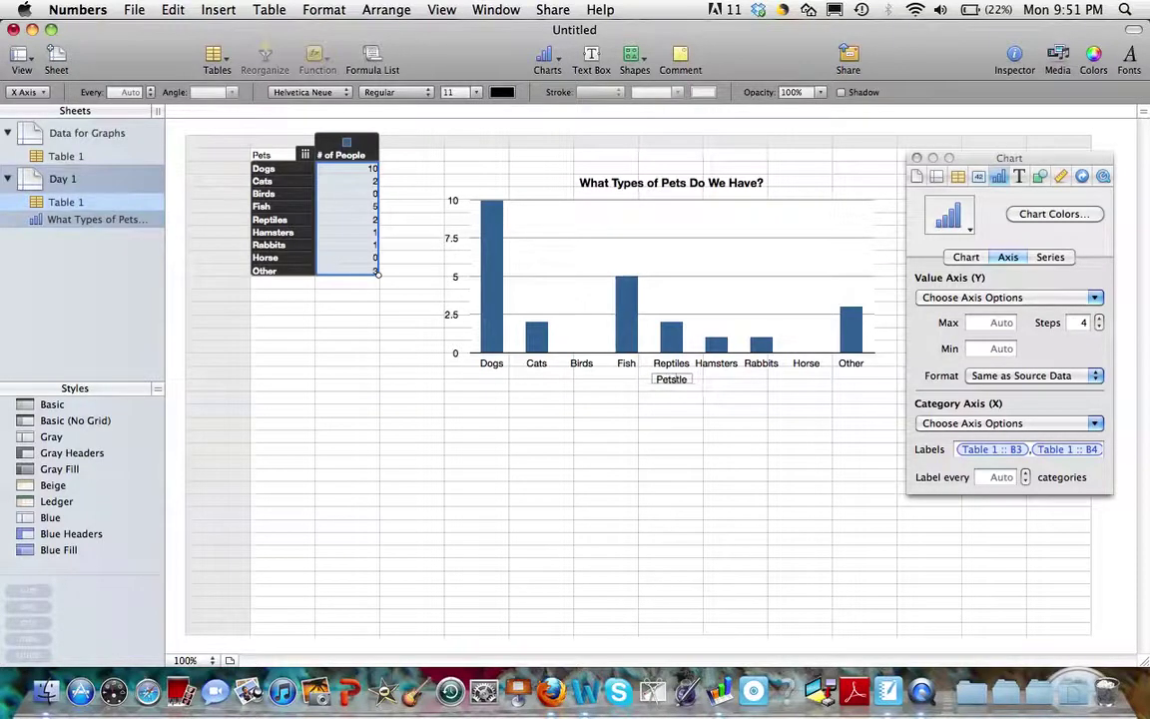
key("BackSpace")
key("BackSpace")
key("BackSpace")
key("BackSpace")
key("BackSpace")
key("BackSpace")
left_click(649, 268)
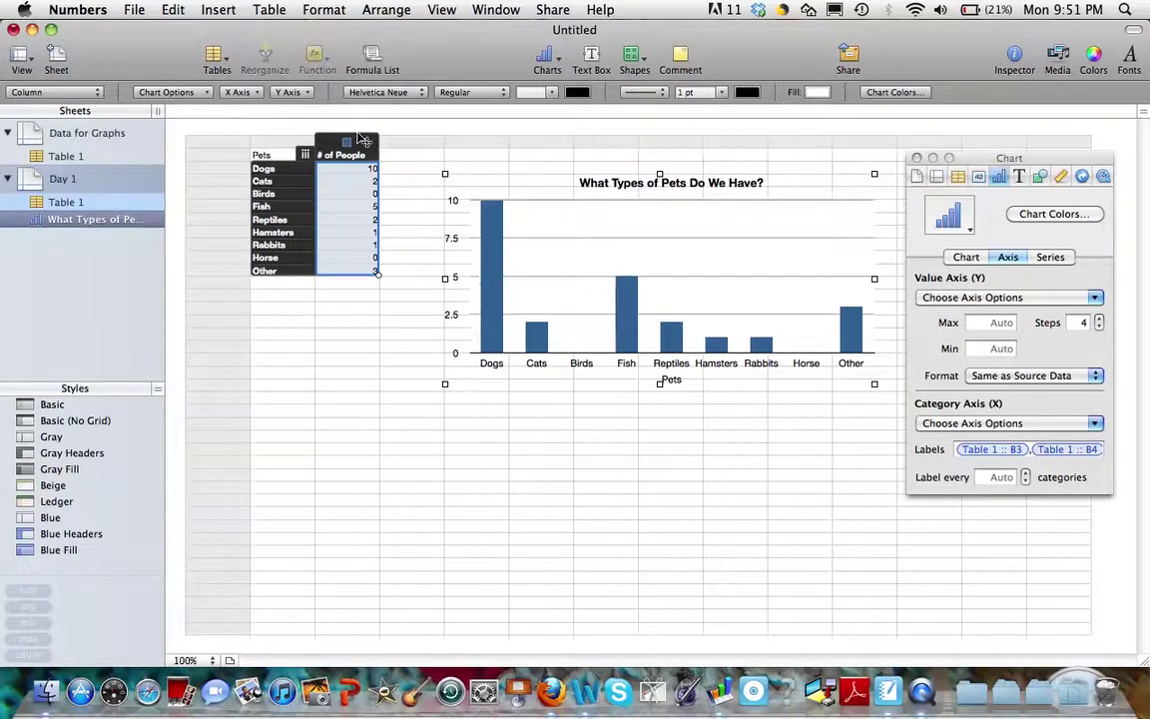
- Show a title on the pets chart's value axis (Y) and change its text to "# of People"
left_click(1095, 299)
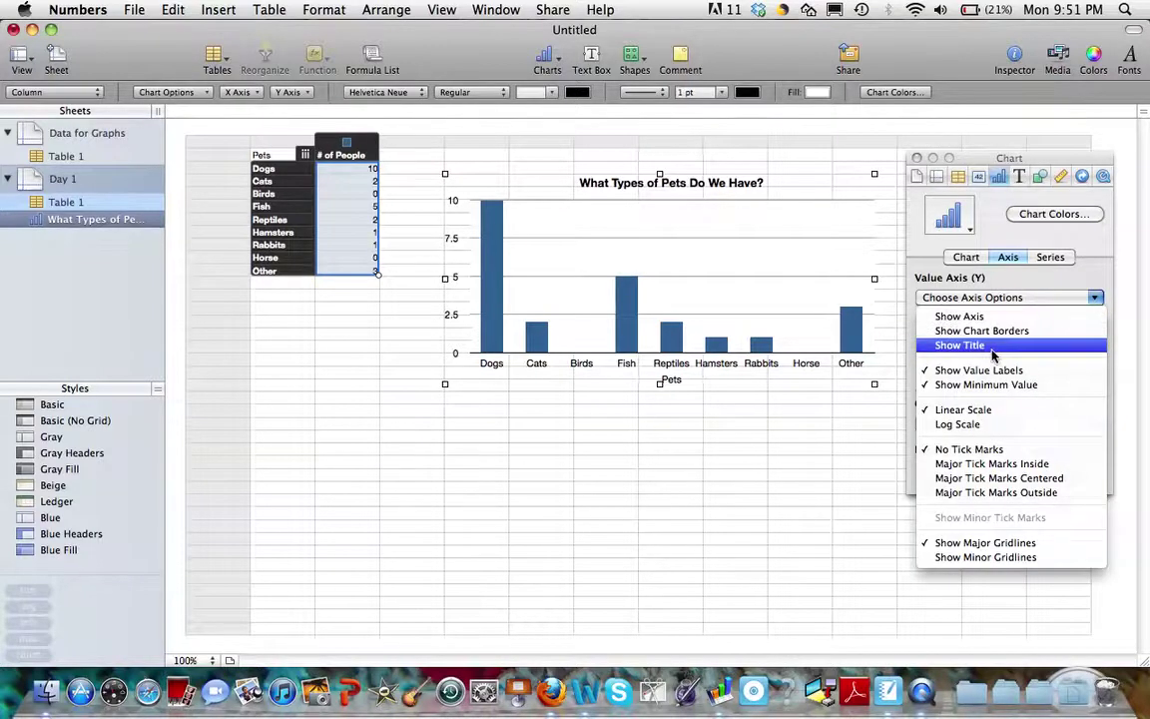
left_click(994, 346)
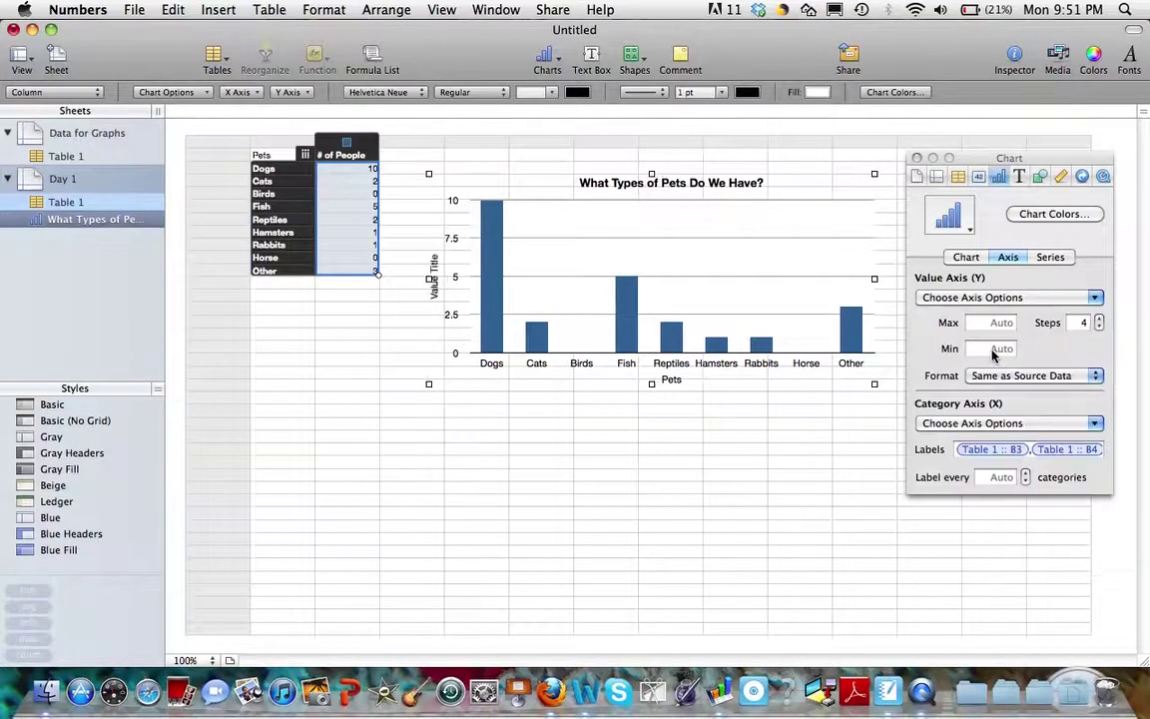
double_click(435, 278)
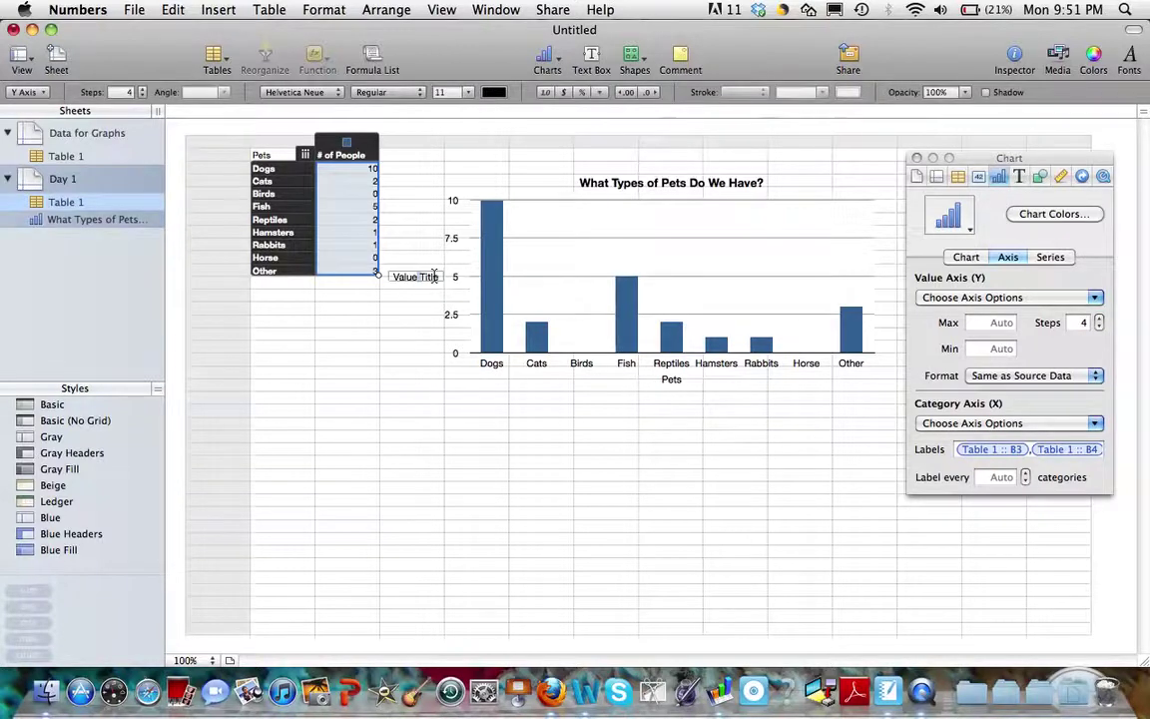
key("BackSpace")
key("BackSpace")
key("BackSpace")
key("BackSpace")
type("# of People")
key("Delete")
key("Delete")
key("Delete")
key("Delete")
key("Delete")
left_click(572, 275)
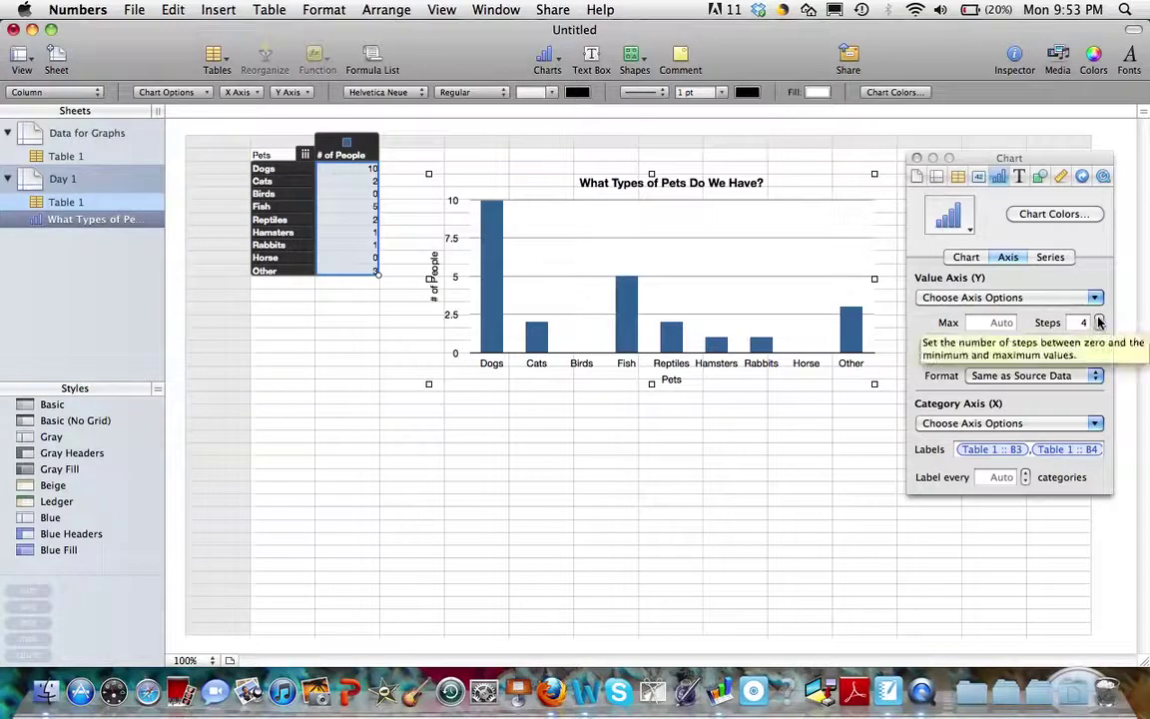
- Set the value axis of the pets chart to 10 steps and deselect the chart
left_click(1100, 320)
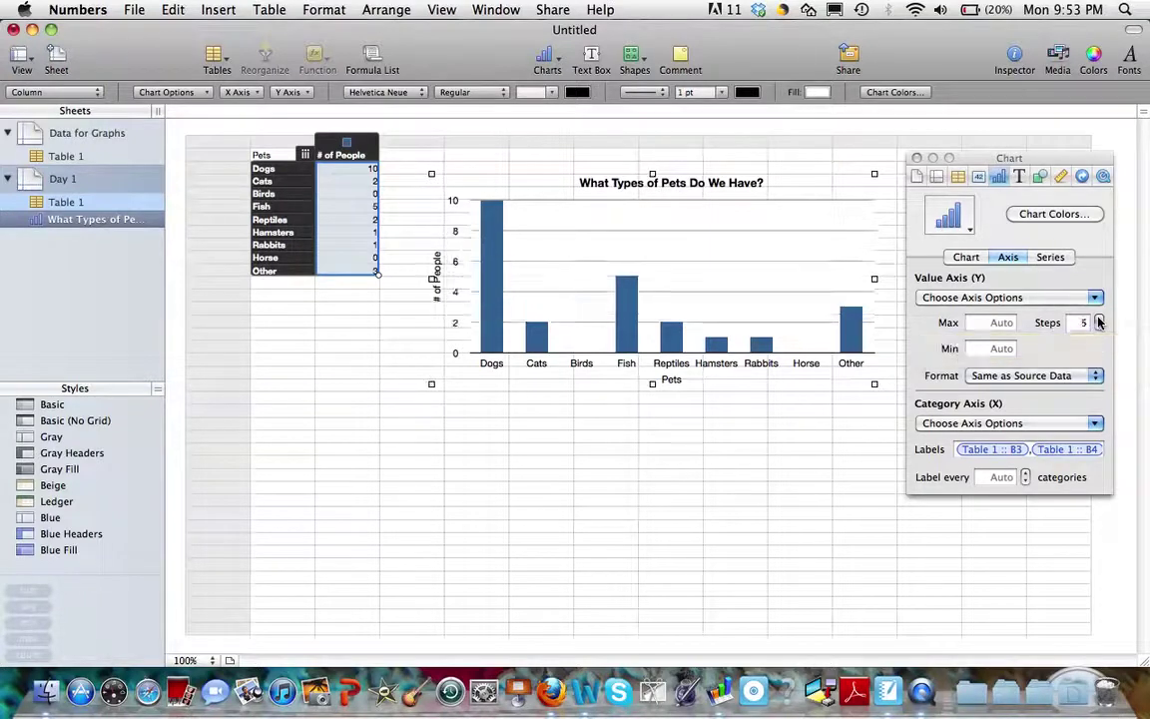
left_click(1099, 319)
left_click(1100, 319)
left_click(1100, 319)
left_click(1100, 320)
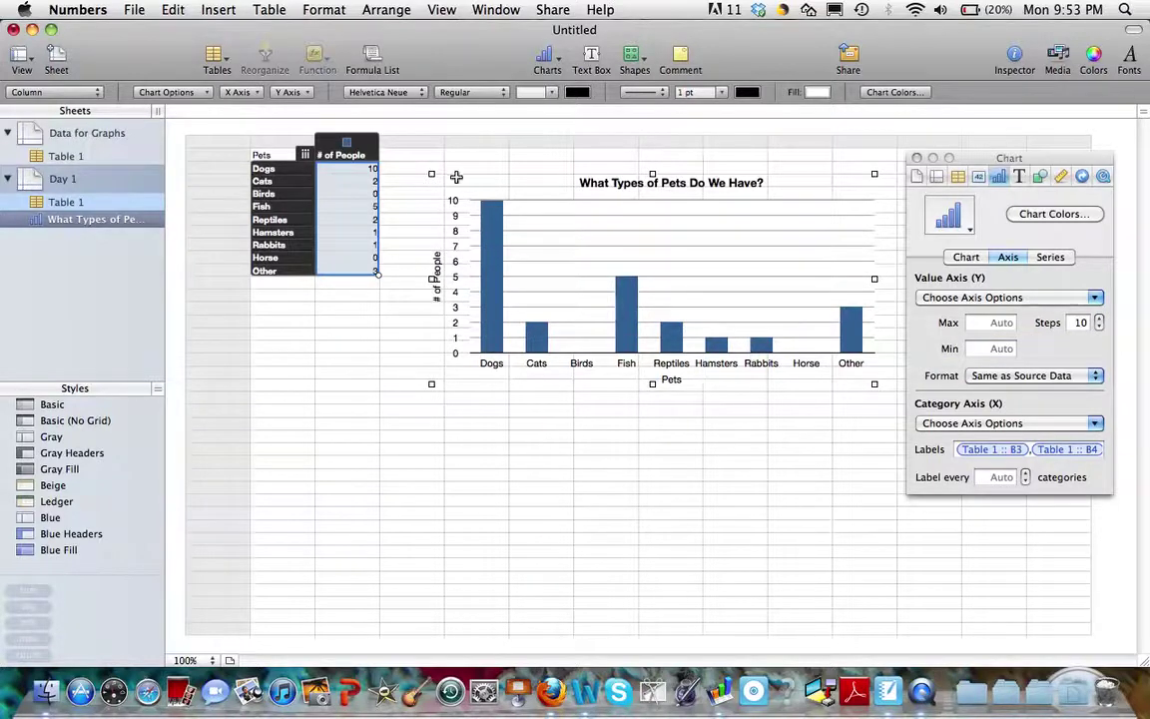
left_click(747, 421)
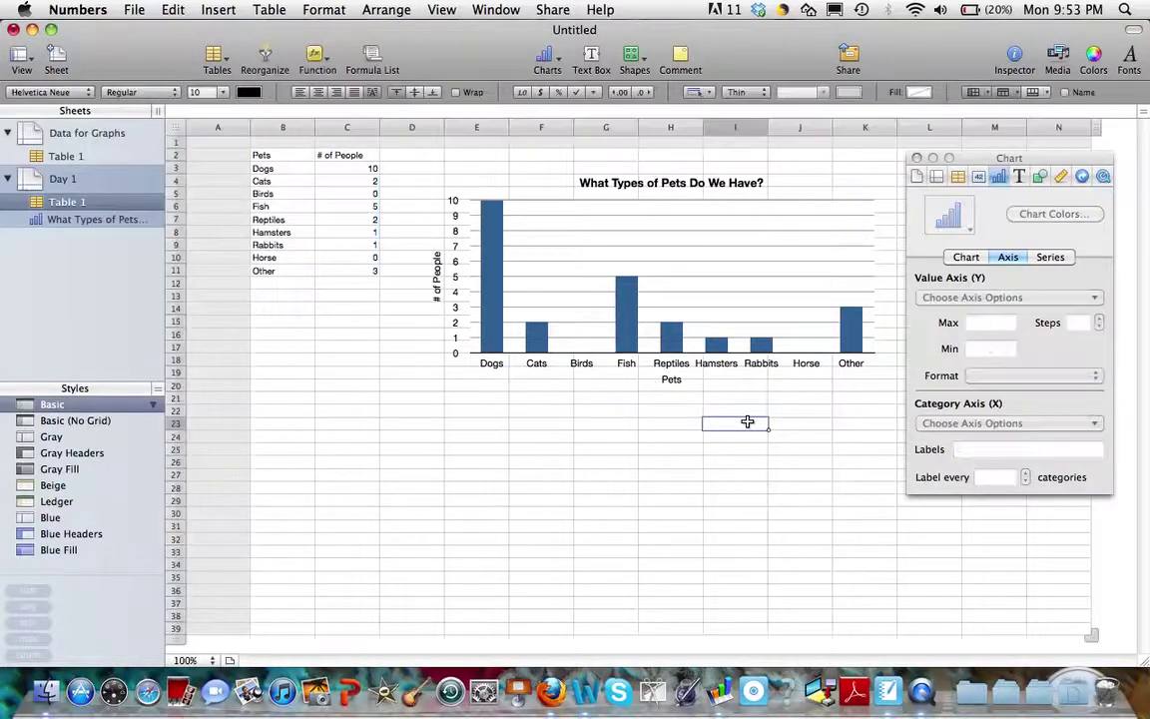